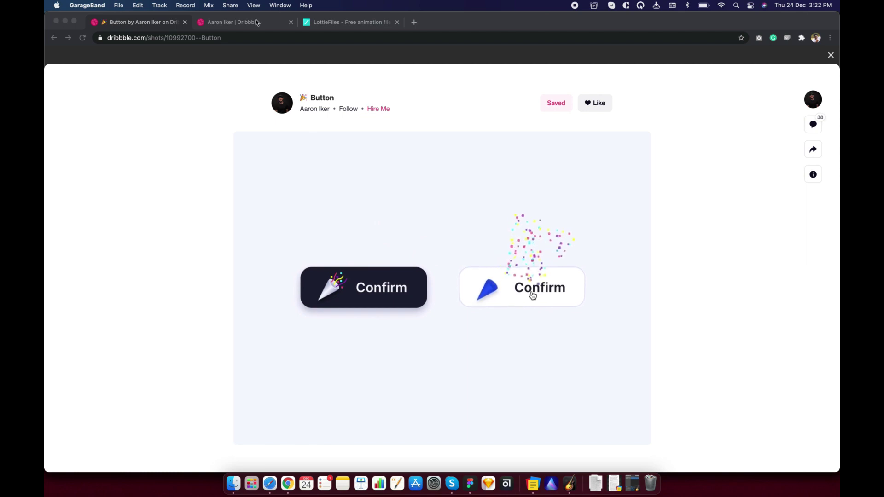
Step: Switch to the designer's Dribbble profile and scroll down through their grid of shots
{"action": "left_click", "coordinate": [738, 186]}
{"action": "key", "text": "ctrl+Tab"}
{"action": "scroll", "coordinate": [627, 200], "scroll_direction": "down", "scroll_amount": 12}
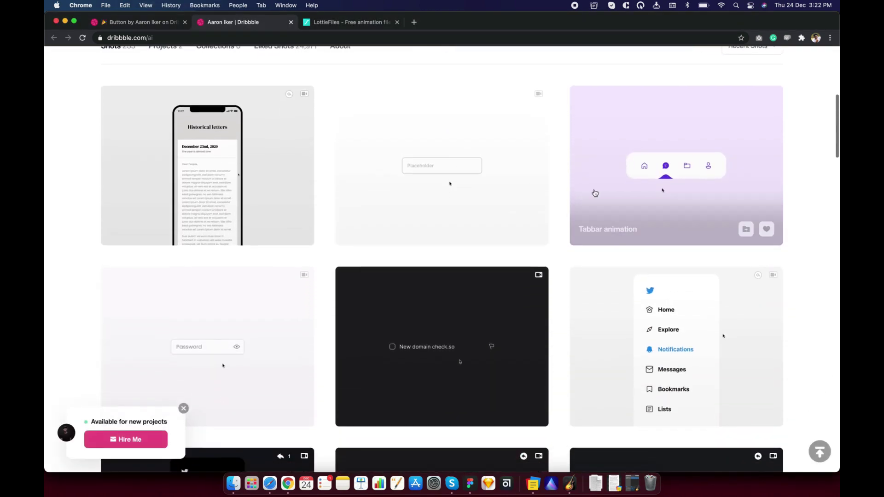
{"action": "scroll", "coordinate": [561, 175], "scroll_direction": "down", "scroll_amount": 3}
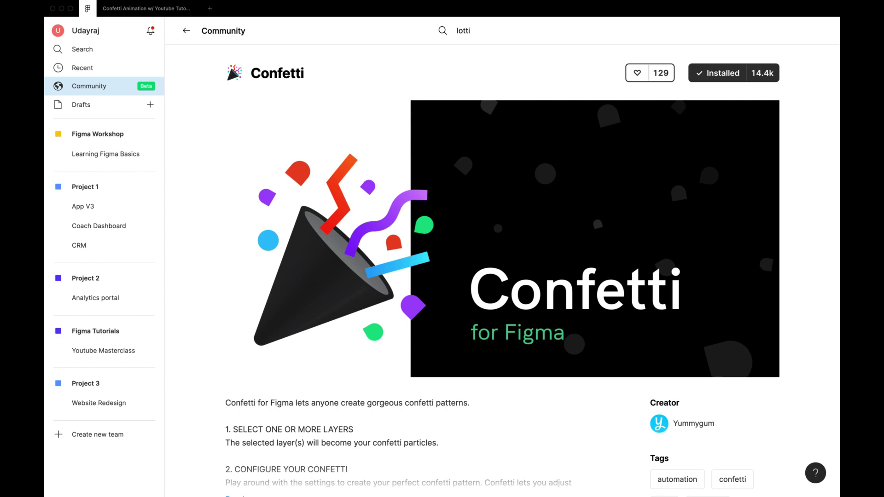
Step: Search Community for 'lottifiles', confirm the plugin is installed, then open the Confetti Animation file
{"action": "type", "text": "ttifiles"}
{"action": "key", "text": "Return"}
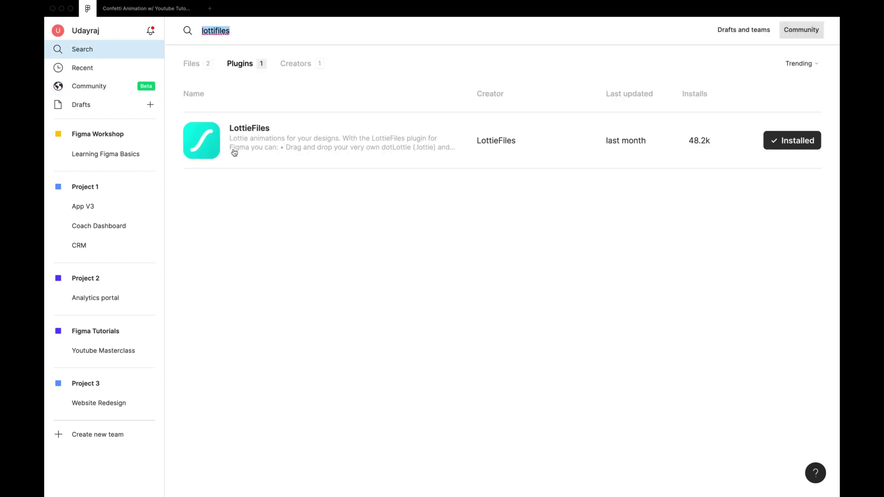
{"action": "left_click", "coordinate": [747, 199]}
{"action": "left_click", "coordinate": [125, 9]}
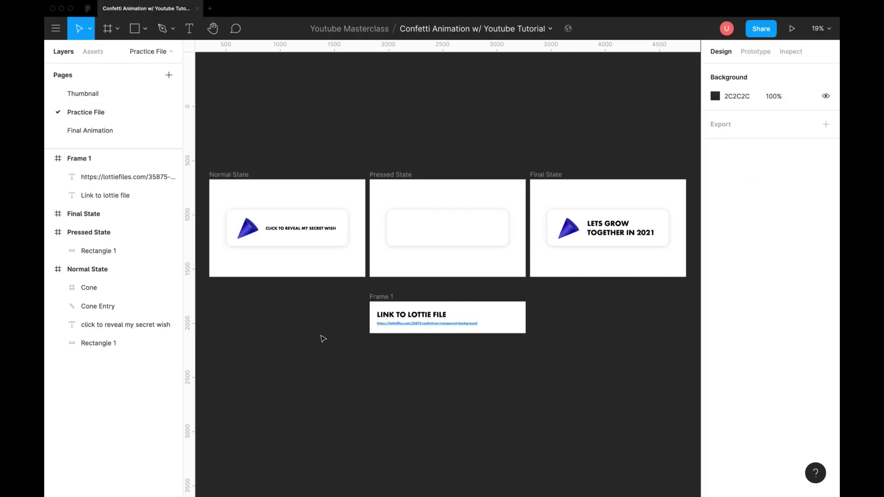
{"action": "left_click", "coordinate": [241, 177]}
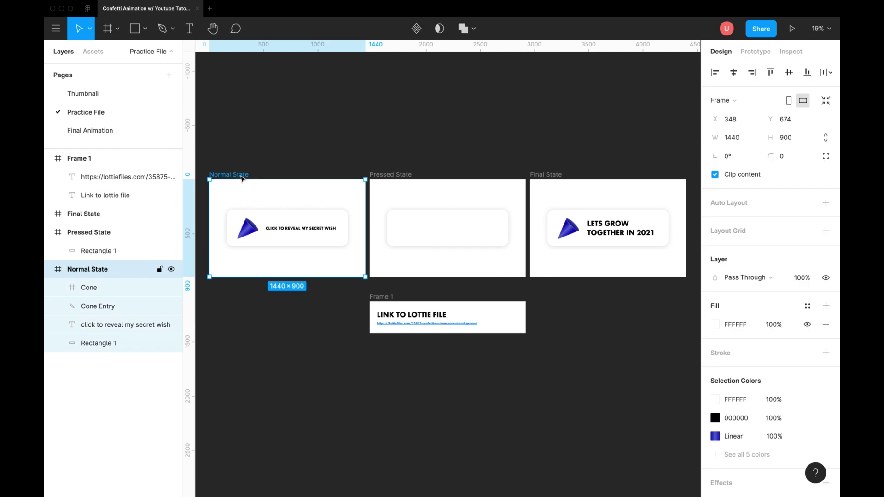
{"action": "left_click", "coordinate": [384, 176]}
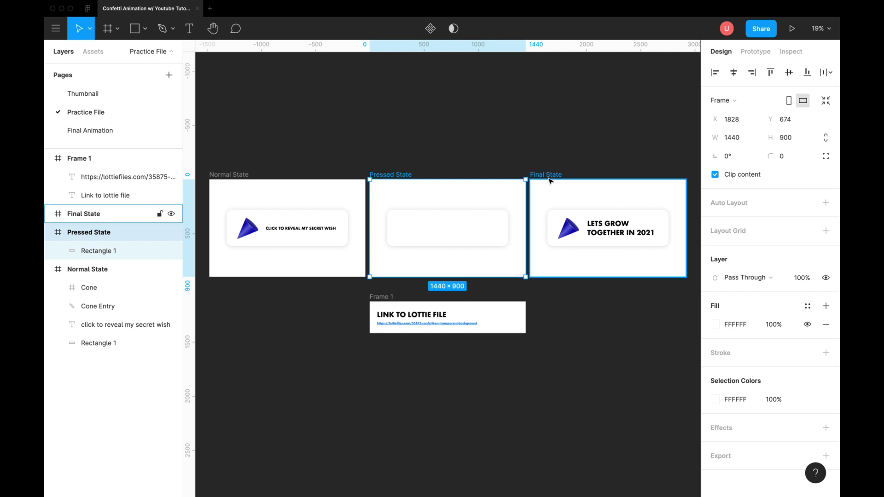
{"action": "key", "text": "Escape"}
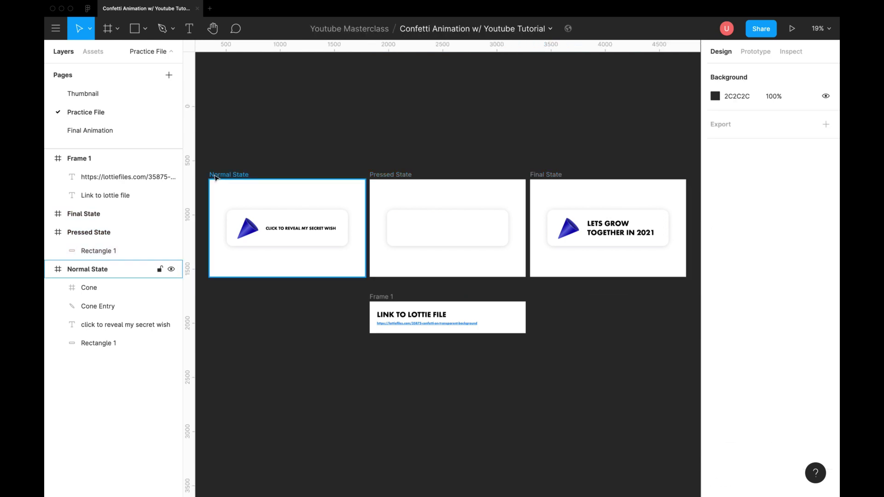
{"action": "left_click", "coordinate": [244, 234]}
{"action": "key", "text": "shift+2"}
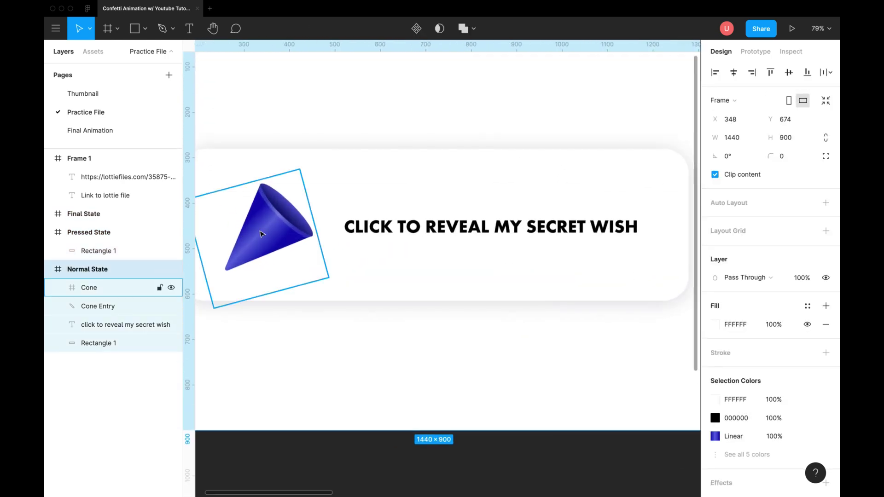
{"action": "left_click", "coordinate": [258, 233], "text": "super"}
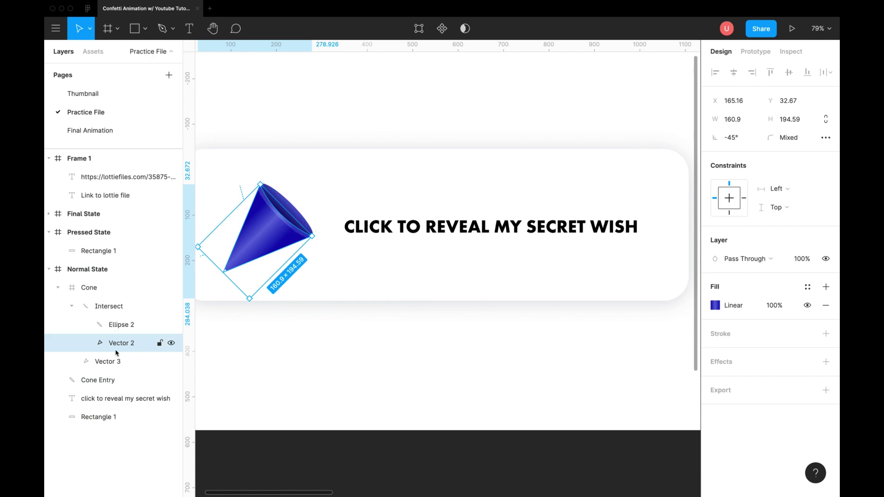
{"action": "left_click", "coordinate": [109, 294]}
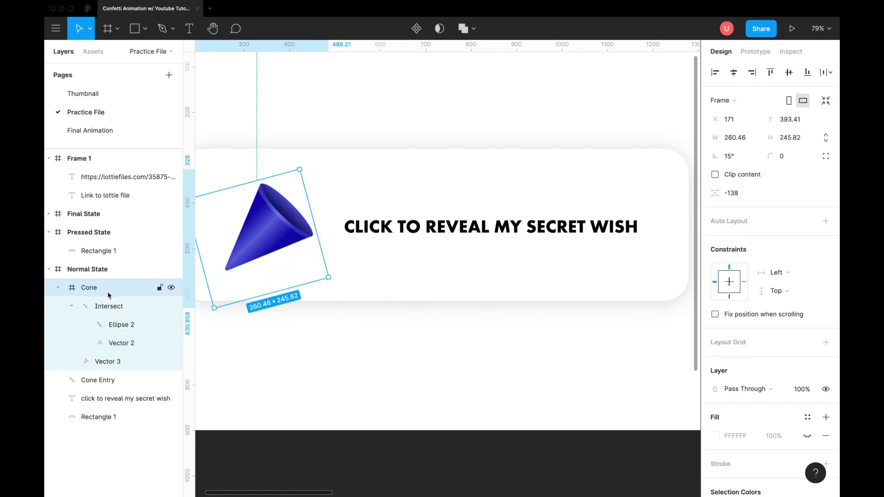
{"action": "left_click", "coordinate": [58, 288]}
{"action": "scroll", "coordinate": [409, 345], "scroll_direction": "left", "scroll_amount": 2}
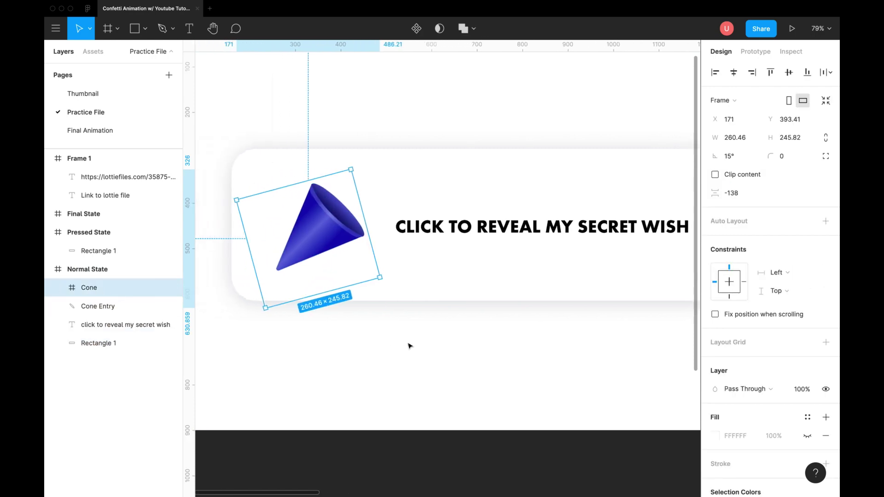
{"action": "left_click", "coordinate": [409, 346]}
{"action": "scroll", "coordinate": [338, 282], "scroll_direction": "down", "scroll_amount": 3}
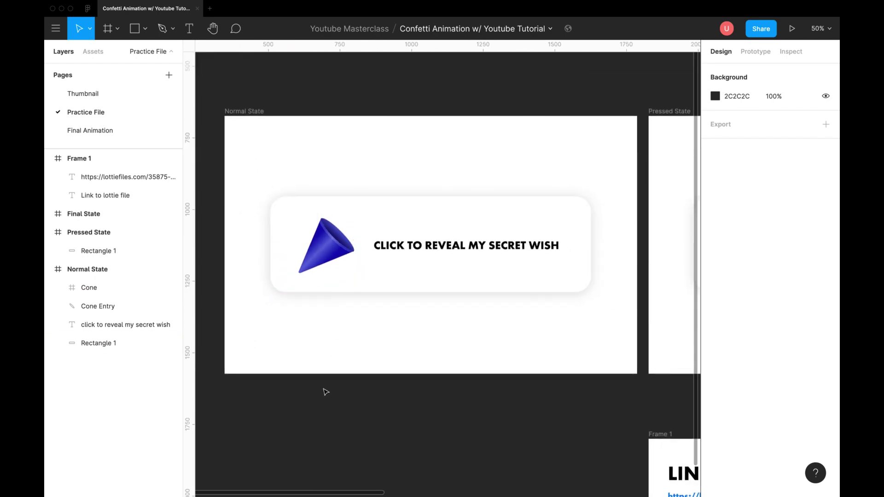
Step: Switch to the LottieFiles browser window and search for confetti animations
{"action": "key", "text": "ctrl+Up"}
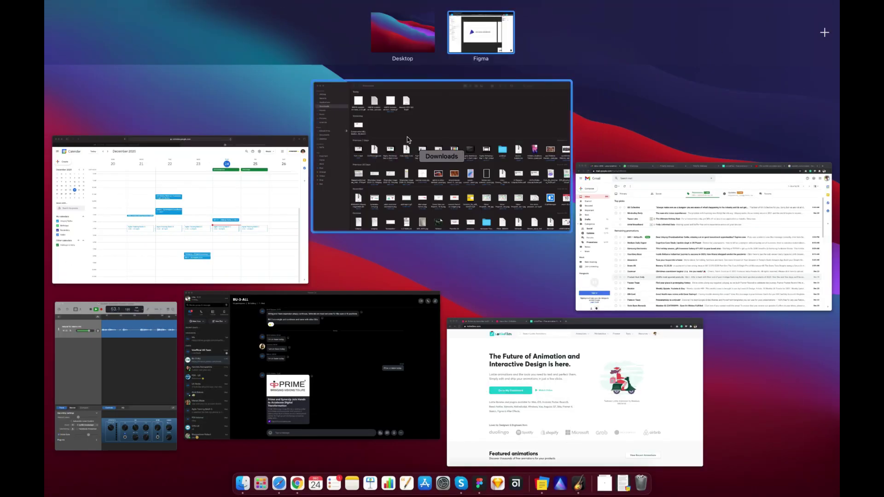
{"action": "left_click", "coordinate": [570, 353]}
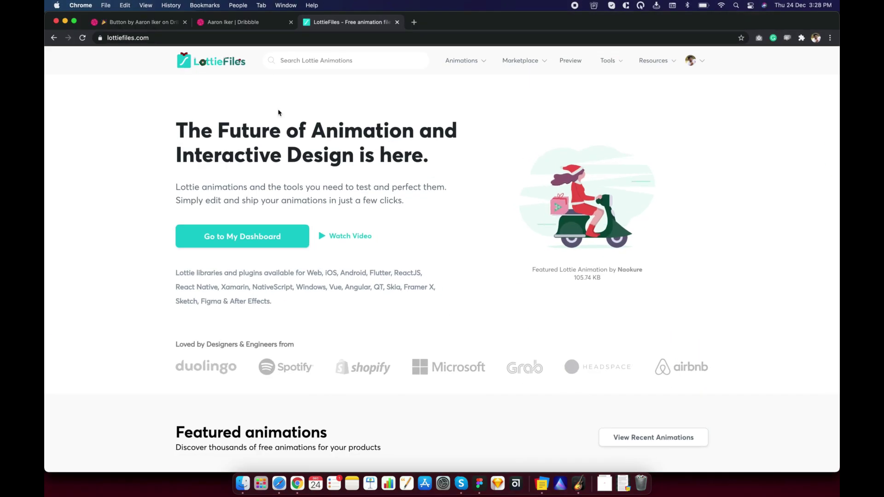
{"action": "left_click", "coordinate": [279, 60]}
{"action": "type", "text": "donfetti"}
{"action": "key", "text": "Return"}
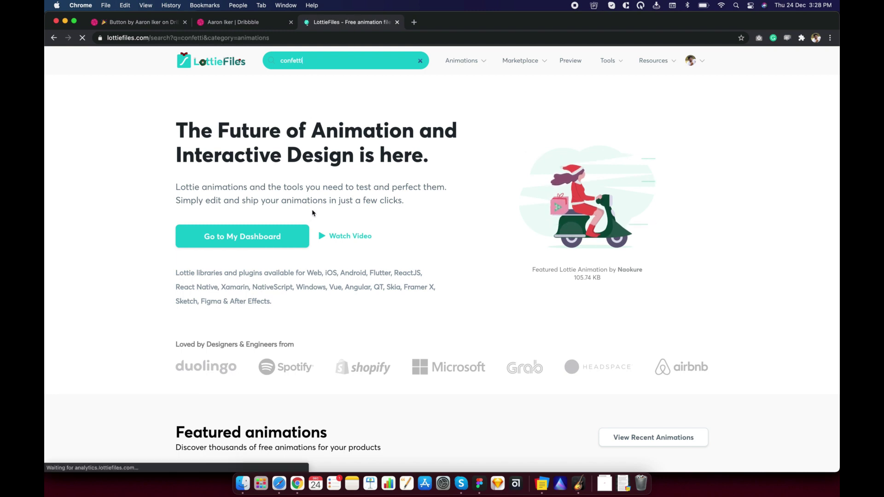
Step: Open the 'confetti on transparent background' result and show its download formats
{"action": "scroll", "coordinate": [313, 214], "scroll_direction": "down", "scroll_amount": 2}
{"action": "scroll", "coordinate": [312, 215], "scroll_direction": "down", "scroll_amount": 4}
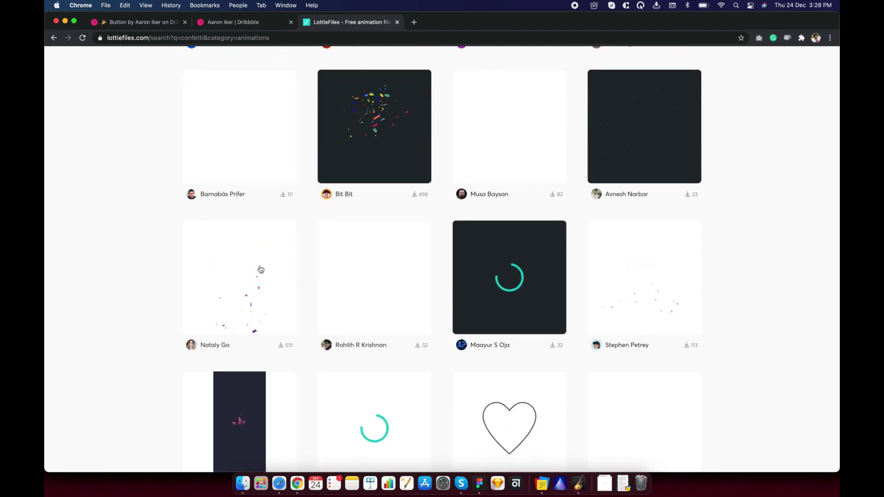
{"action": "left_click", "coordinate": [261, 270]}
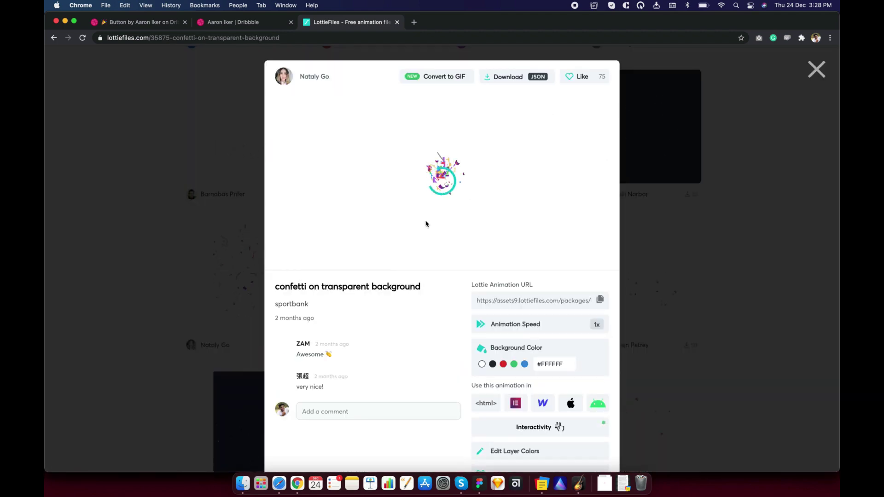
{"action": "left_click", "coordinate": [515, 79]}
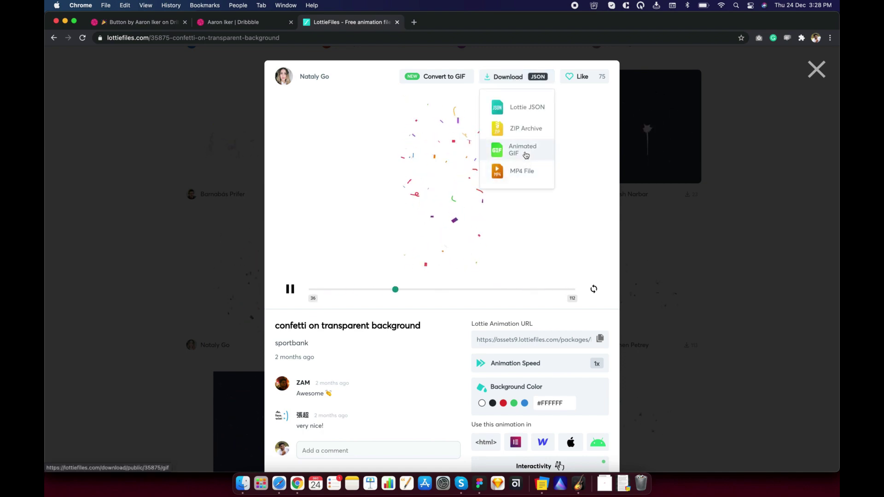
Step: Download the confetti as an animated GIF and drag it from Downloads into Figma's Normal State
{"action": "left_click", "coordinate": [526, 155]}
{"action": "left_click", "coordinate": [754, 124]}
{"action": "left_click", "coordinate": [239, 472]}
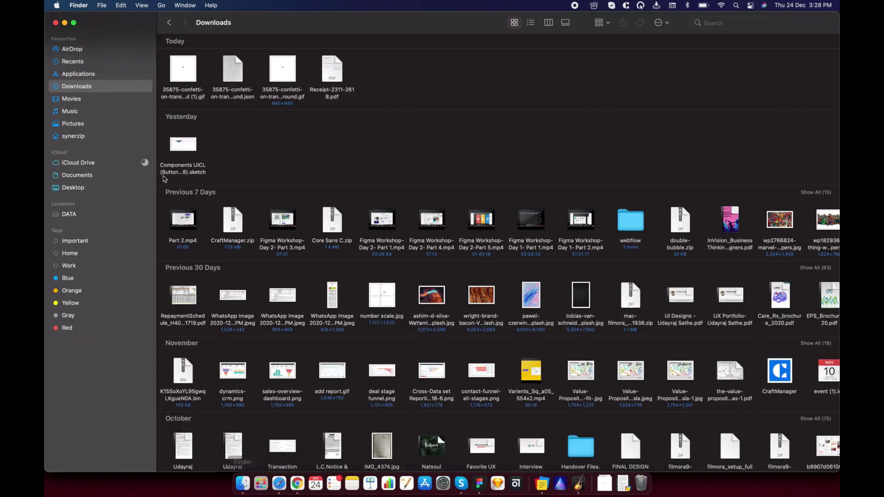
{"action": "left_click_drag", "start_coordinate": [183, 69], "coordinate": [365, 231]}
{"action": "left_click", "coordinate": [479, 484]}
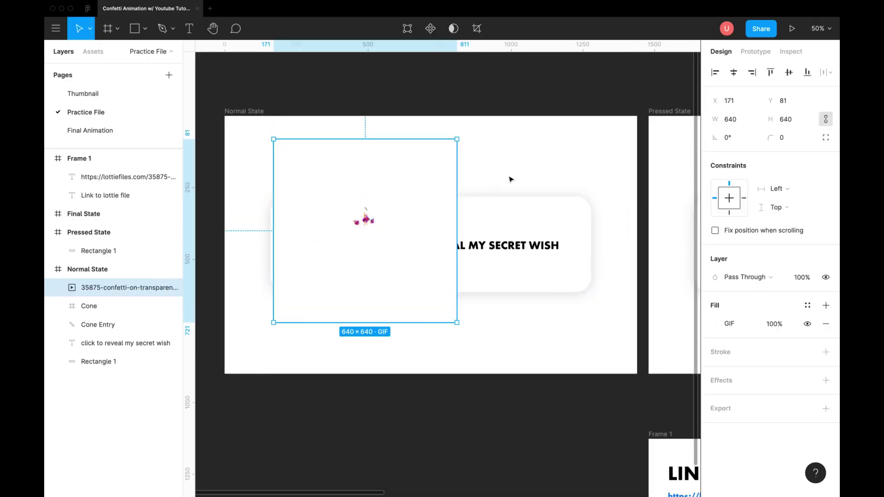
Step: Preview the prototype with the confetti GIF, then delete the GIF from the frame
{"action": "left_click", "coordinate": [527, 175]}
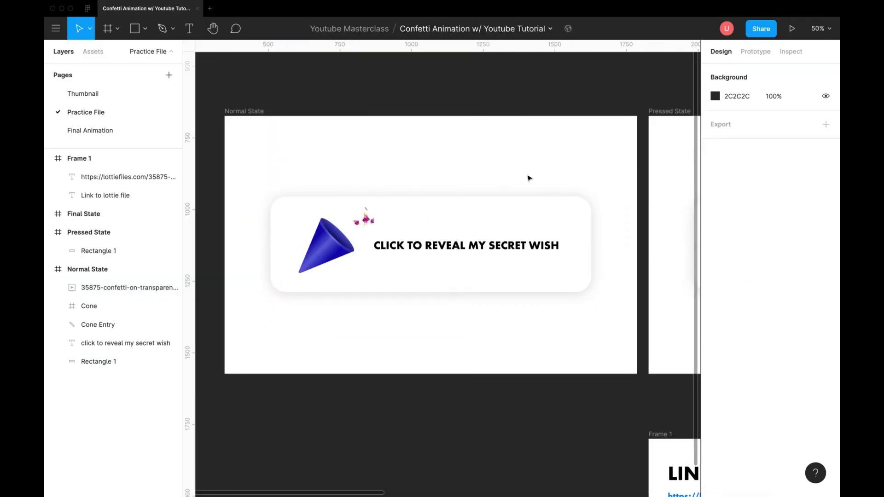
{"action": "left_click", "coordinate": [792, 28]}
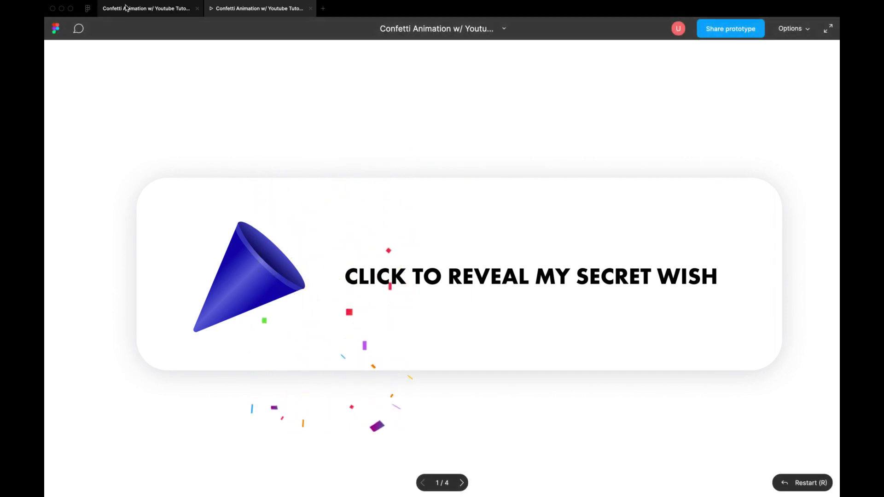
{"action": "left_click", "coordinate": [146, 8]}
{"action": "left_click", "coordinate": [393, 309]}
{"action": "key", "text": "Delete"}
Step: Launch the LottieFiles plugin from the Plugins menu and return to the LottieFiles browser window
{"action": "right_click", "coordinate": [387, 279]}
{"action": "mouse_move", "coordinate": [454, 382]}
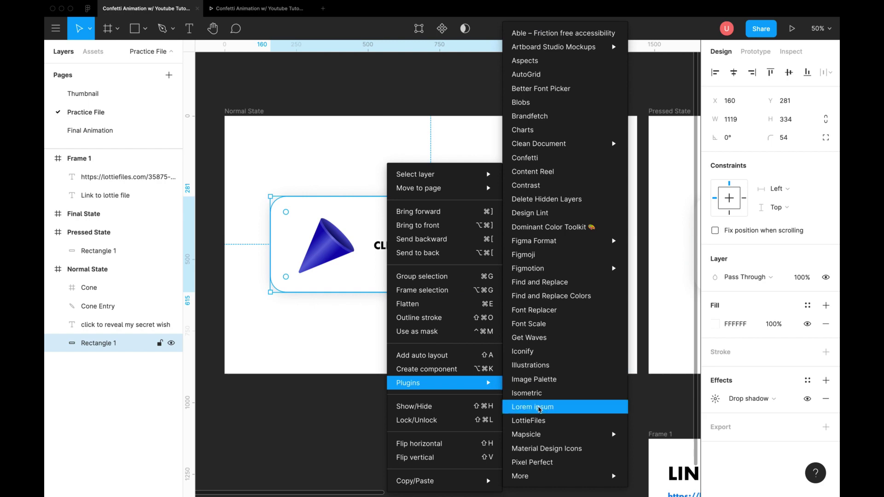
{"action": "left_click", "coordinate": [542, 422]}
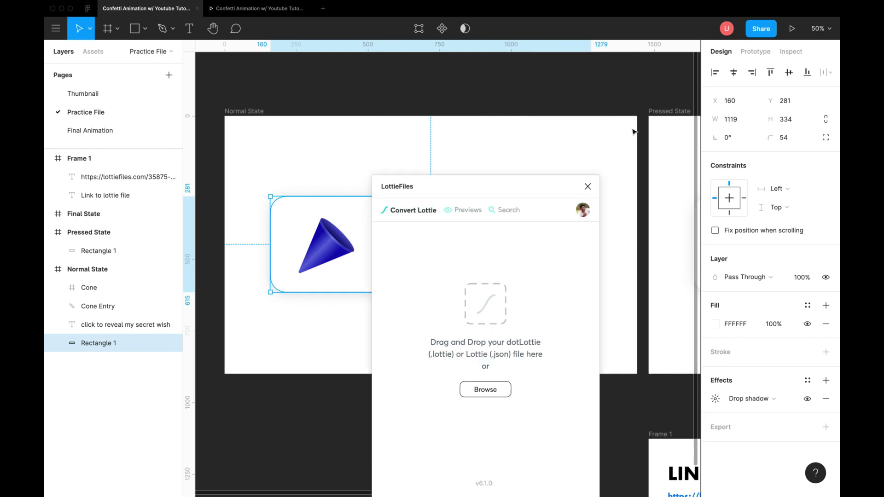
{"action": "key", "text": "ctrl+Up"}
{"action": "left_click", "coordinate": [559, 405]}
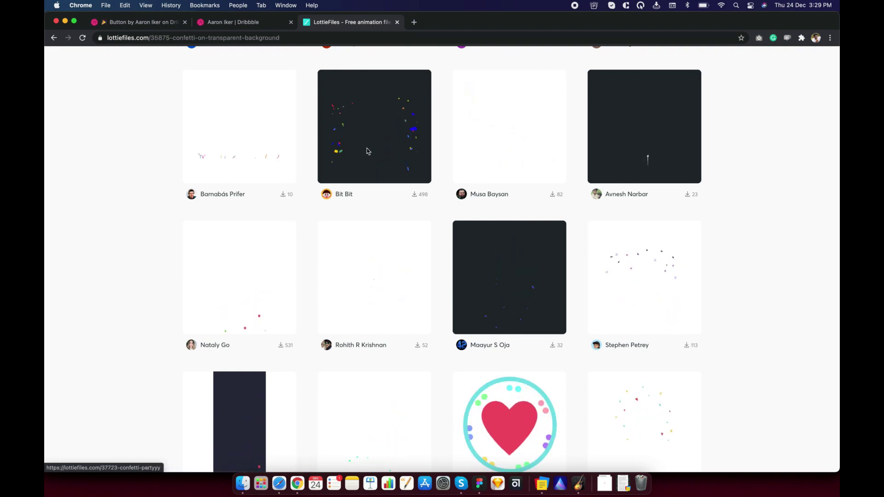
Step: Download 'confetti on transparent background' as a Lottie JSON file and open the Downloads folder
{"action": "left_click", "coordinate": [264, 240]}
{"action": "left_click", "coordinate": [510, 77]}
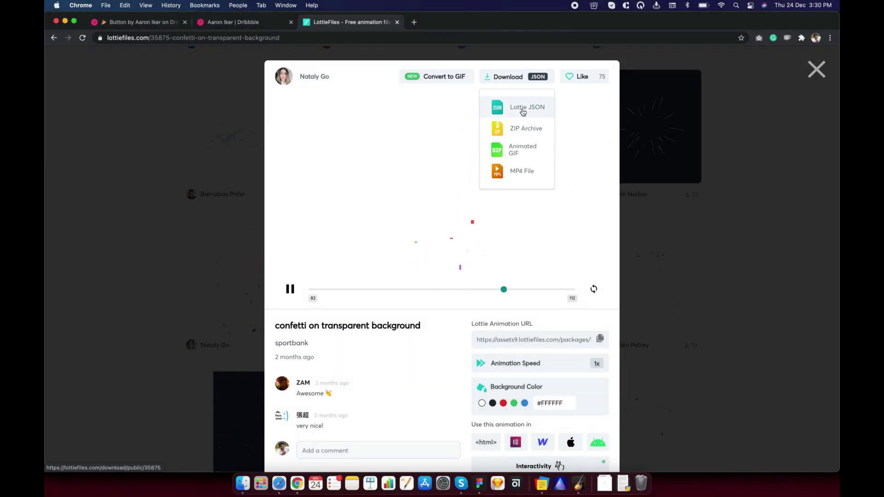
{"action": "left_click", "coordinate": [524, 112]}
{"action": "left_click", "coordinate": [236, 470]}
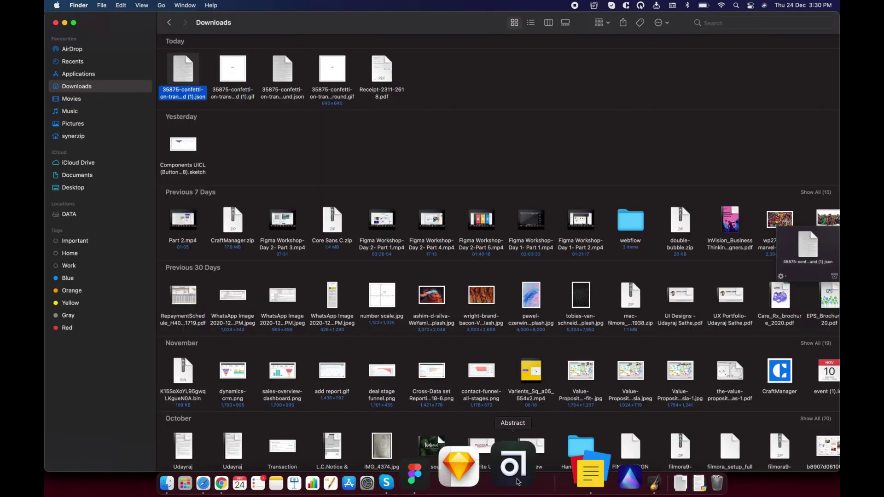
Step: Load the confetti JSON into the LottieFiles plugin, pause it, and rewind to the first frame
{"action": "left_click", "coordinate": [415, 475]}
{"action": "left_click_drag", "start_coordinate": [808, 244], "coordinate": [490, 300]}
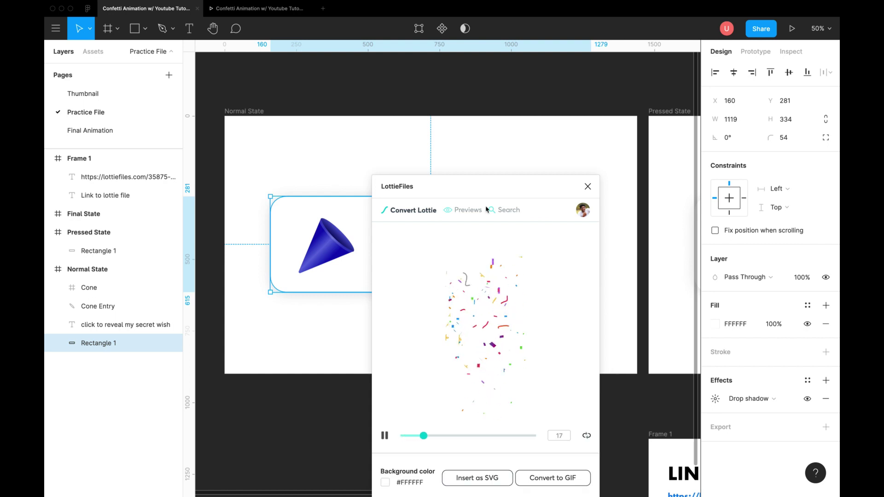
{"action": "left_click_drag", "start_coordinate": [476, 178], "coordinate": [428, 137]}
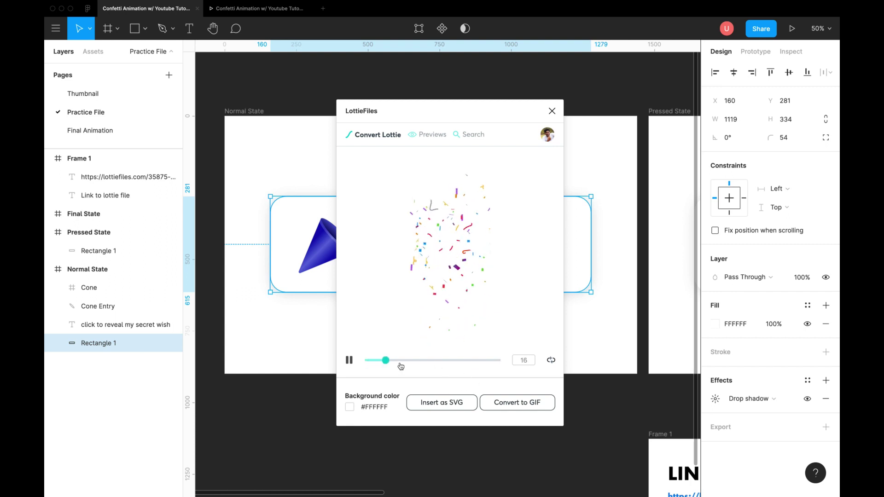
{"action": "left_click", "coordinate": [350, 360]}
{"action": "left_click", "coordinate": [388, 361]}
{"action": "left_click_drag", "start_coordinate": [388, 362], "coordinate": [371, 365]}
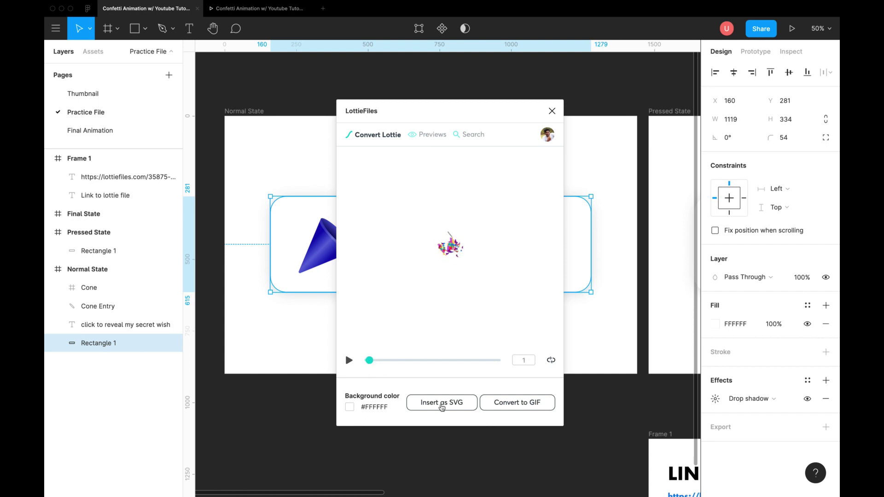
Step: Insert the first confetti frame as SVG, close the plugin, and ungroup the confetti from its Frame
{"action": "left_click", "coordinate": [442, 407]}
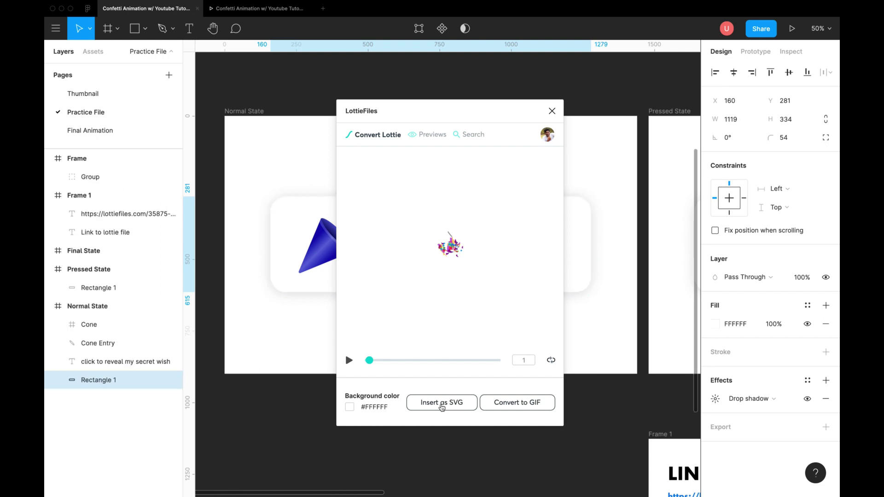
{"action": "left_click", "coordinate": [552, 111]}
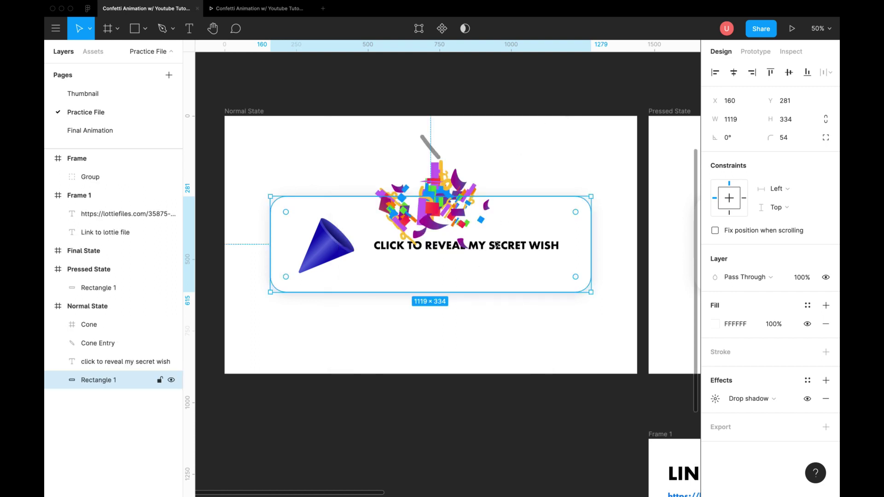
{"action": "left_click", "coordinate": [441, 189]}
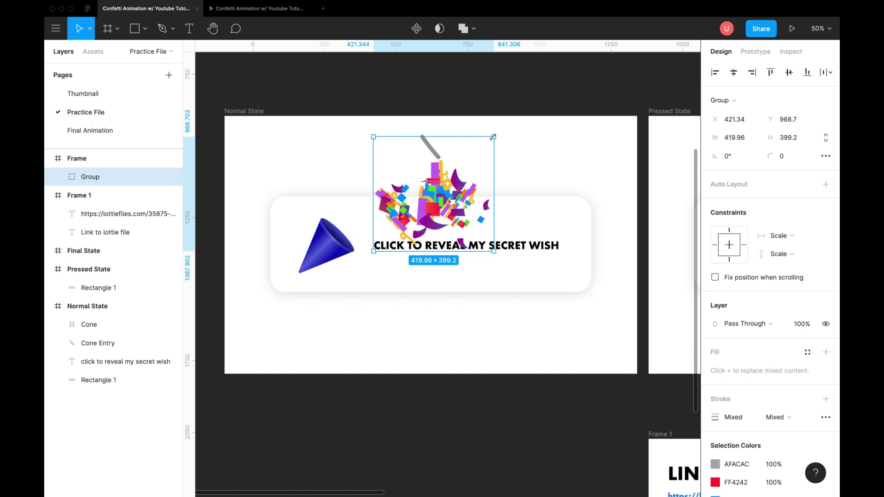
{"action": "left_click", "coordinate": [92, 158]}
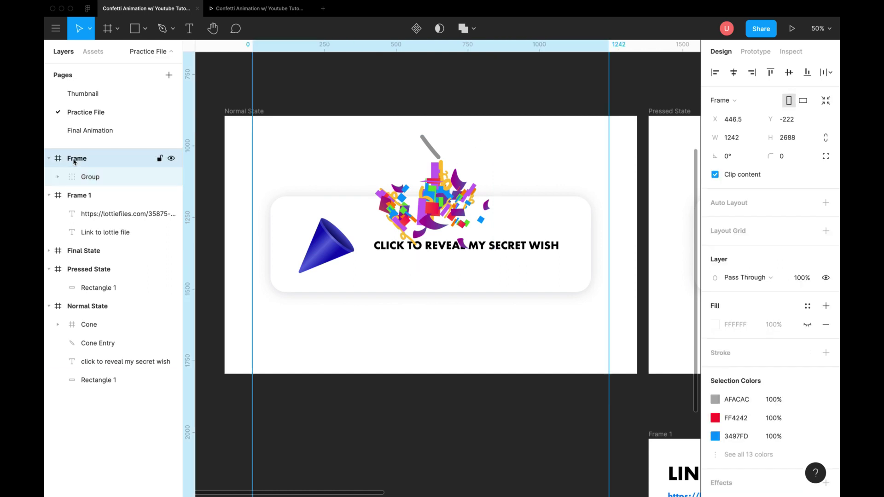
{"action": "right_click", "coordinate": [77, 158]}
{"action": "left_click", "coordinate": [104, 263]}
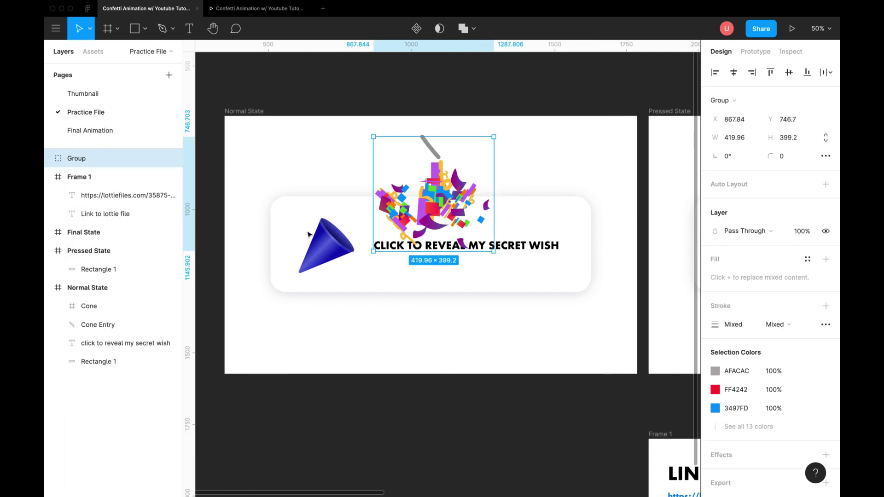
Step: Rotate the confetti group to -45°, shrink it, and place it under Cone in Normal State
{"action": "left_click_drag", "start_coordinate": [495, 133], "coordinate": [508, 188]}
{"action": "left_click_drag", "start_coordinate": [440, 202], "coordinate": [392, 220]}
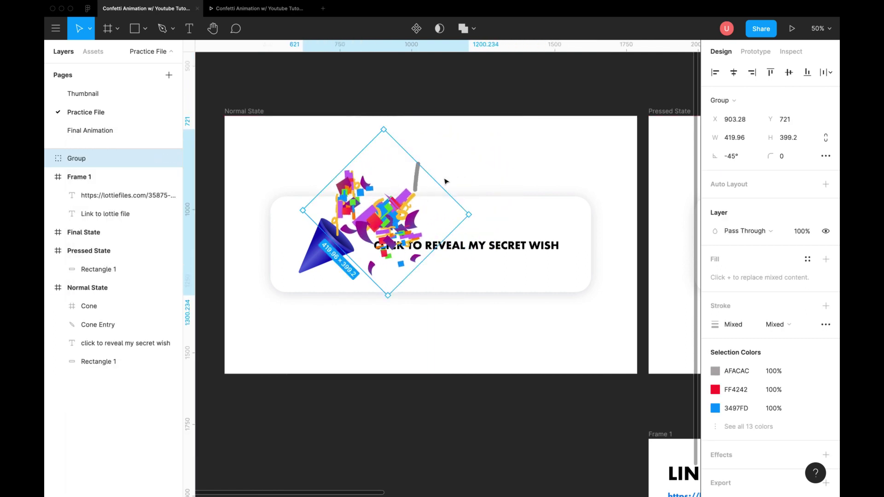
{"action": "left_click_drag", "start_coordinate": [468, 214], "coordinate": [351, 241]}
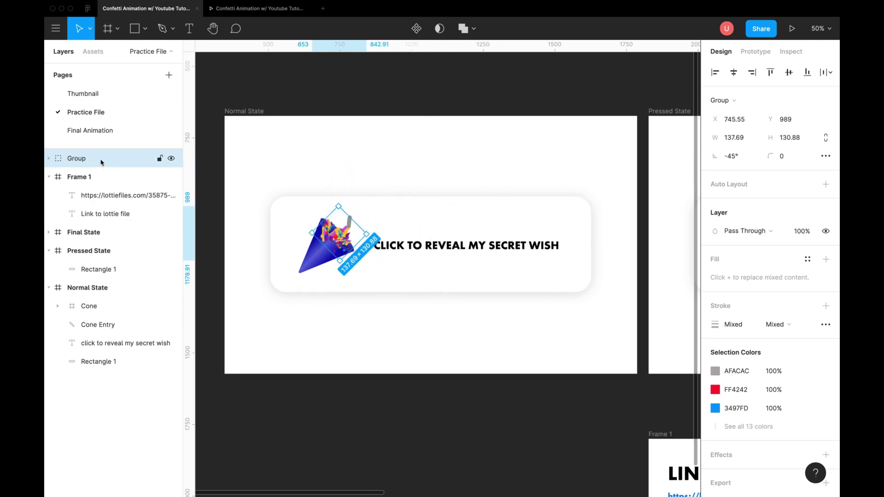
{"action": "left_click_drag", "start_coordinate": [102, 162], "coordinate": [95, 315]}
{"action": "scroll", "coordinate": [363, 236], "scroll_direction": "up", "scroll_amount": 5}
{"action": "left_click_drag", "start_coordinate": [378, 234], "coordinate": [340, 219]}
Step: Rename the confetti group layer to 'Confetti'
{"action": "left_click", "coordinate": [339, 218], "text": "super"}
{"action": "key", "text": "Escape"}
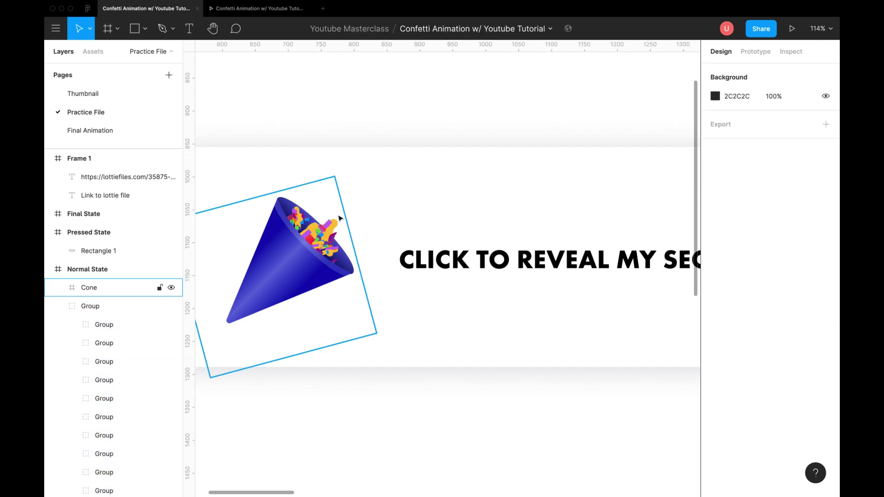
{"action": "left_click", "coordinate": [58, 306]}
{"action": "double_click", "coordinate": [92, 306]}
{"action": "type", "text": "Confetti"}
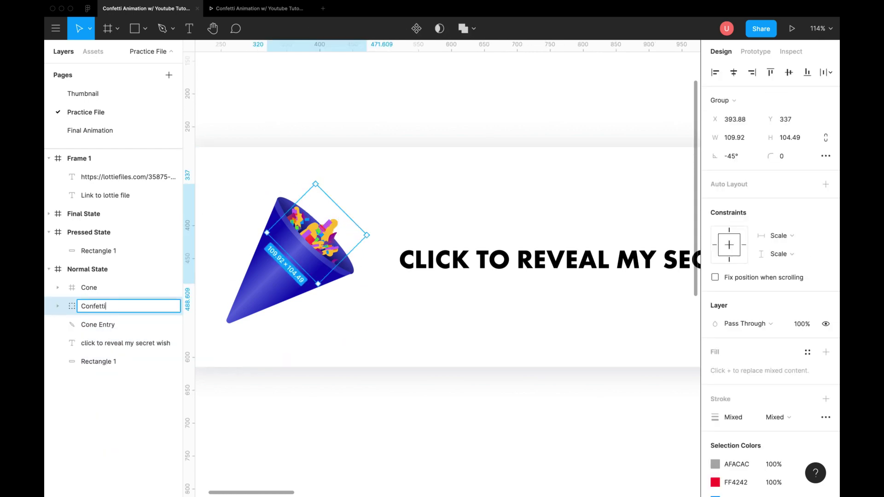
{"action": "key", "text": "Return"}
Step: Select the Cone, Confetti, Cone Entry and button text layers and paste them into Pressed State
{"action": "left_click", "coordinate": [116, 288]}
{"action": "left_click", "coordinate": [120, 324], "text": "shift"}
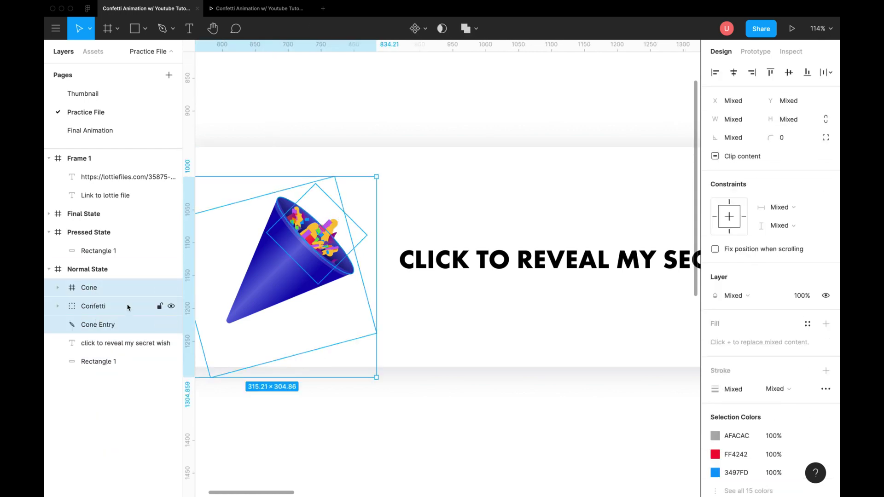
{"action": "left_click", "coordinate": [132, 344], "text": "shift"}
{"action": "scroll", "coordinate": [391, 213], "scroll_direction": "down", "scroll_amount": 5}
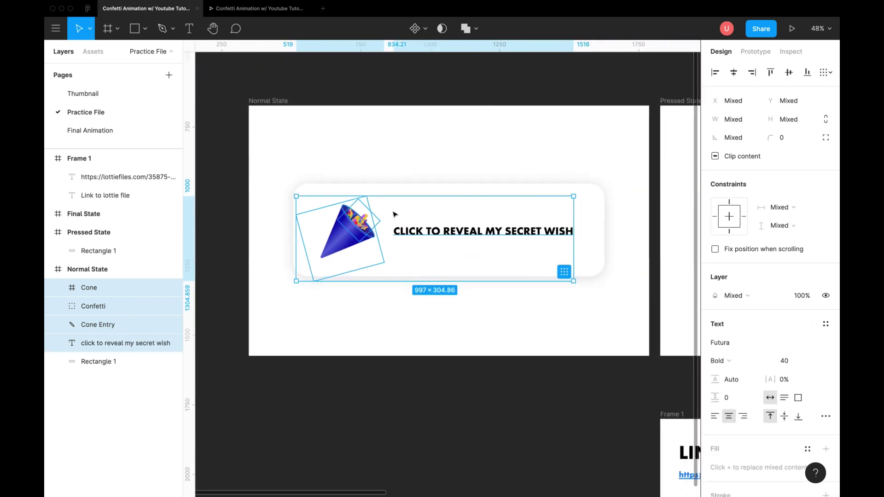
{"action": "scroll", "coordinate": [397, 212], "scroll_direction": "right", "scroll_amount": 5}
{"action": "left_click", "coordinate": [425, 216]}
{"action": "key", "text": "super+v"}
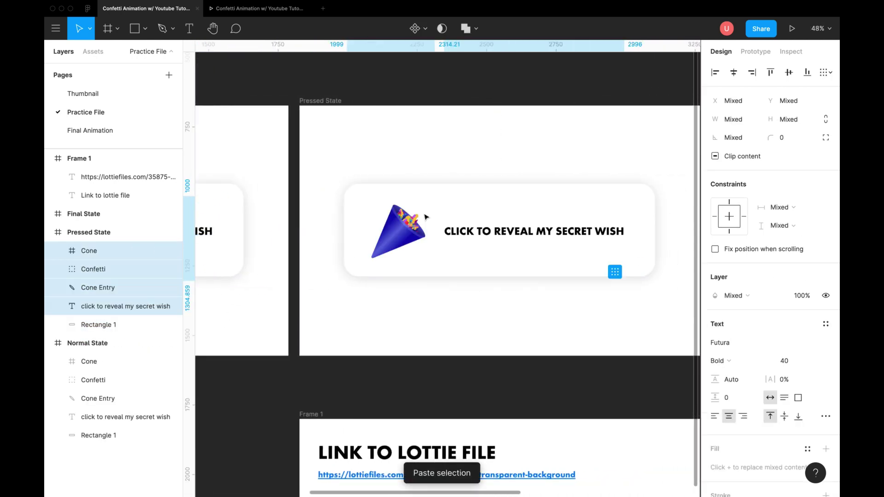
Step: Scale the pasted cone set down slightly using proportional scaling (K)
{"action": "left_click", "coordinate": [438, 284]}
{"action": "left_click", "coordinate": [403, 234]}
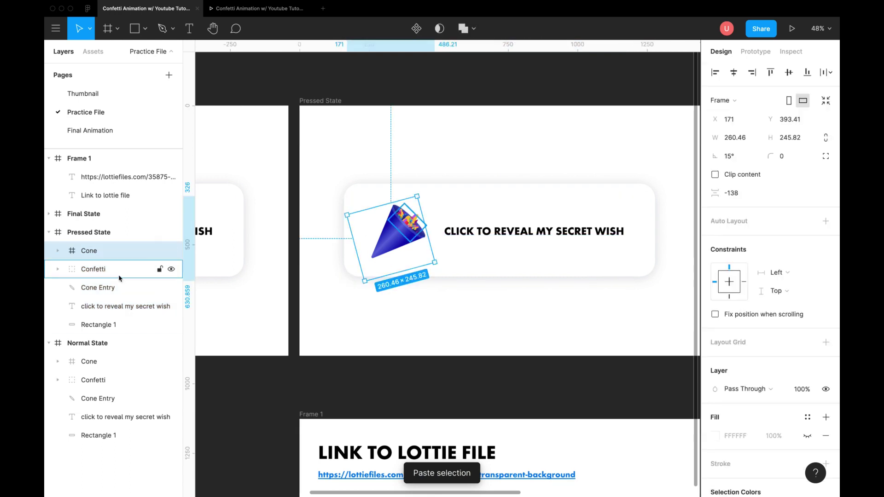
{"action": "left_click", "coordinate": [122, 289], "text": "shift"}
{"action": "scroll", "coordinate": [410, 219], "scroll_direction": "up", "scroll_amount": 5}
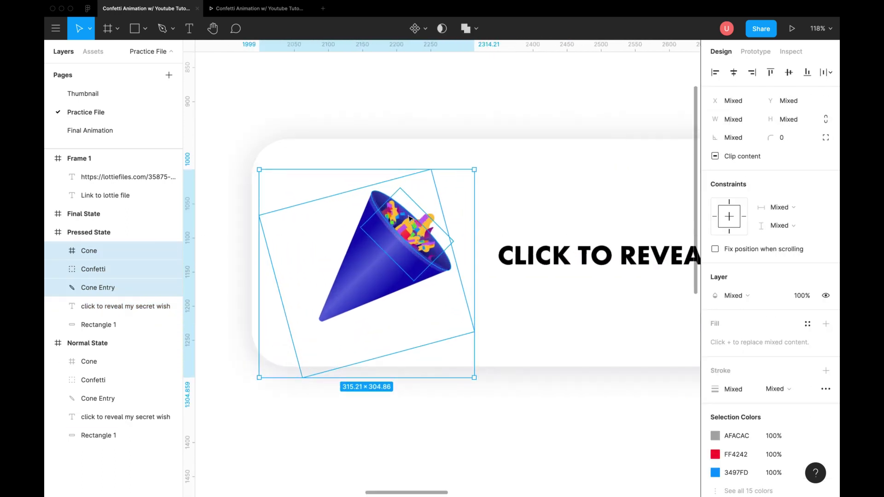
{"action": "left_click", "coordinate": [90, 29]}
{"action": "left_click_drag", "start_coordinate": [475, 172], "coordinate": [436, 190]}
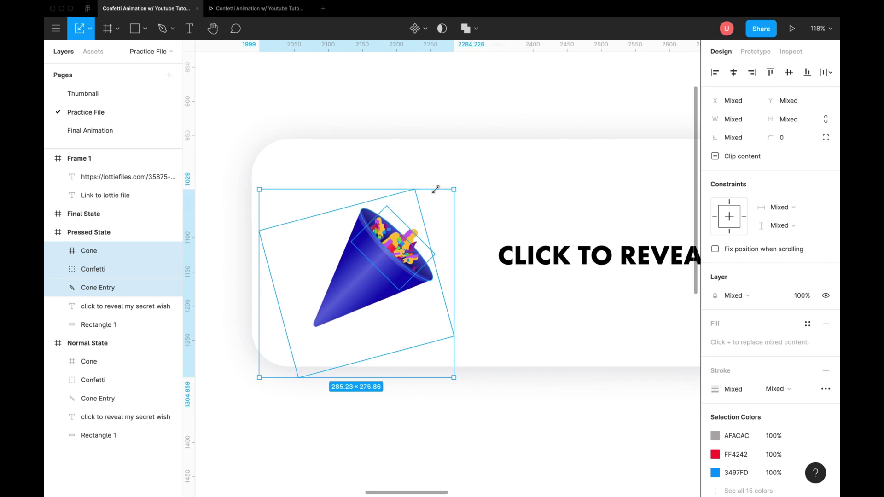
Step: Shrink the pasted Confetti to about 78.59×58.25 and nudge it deeper into the cone
{"action": "left_click", "coordinate": [447, 395]}
{"action": "left_click", "coordinate": [406, 261]}
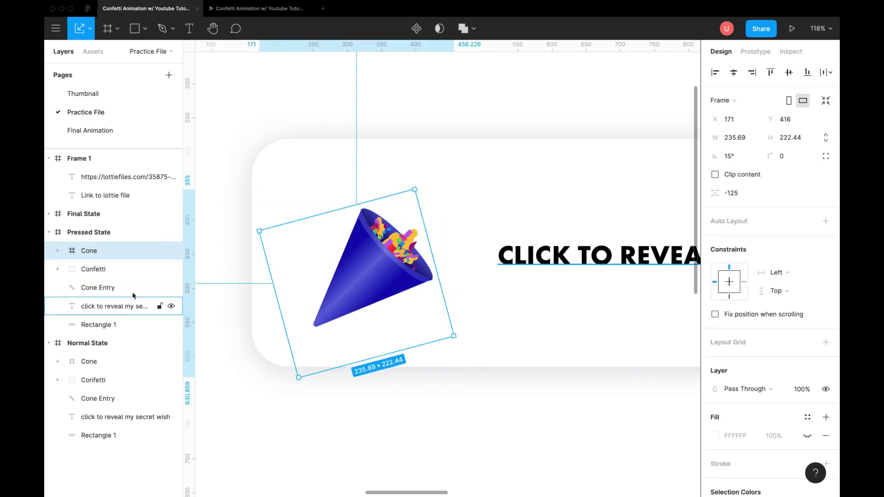
{"action": "left_click", "coordinate": [409, 241]}
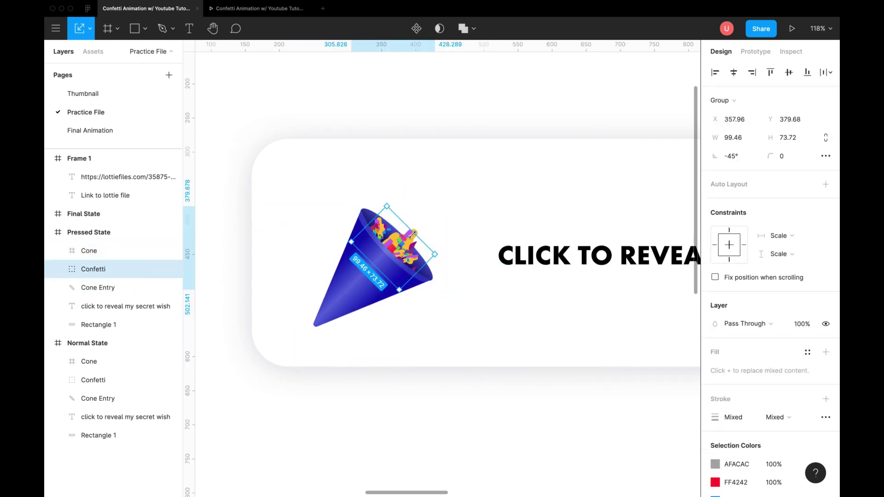
{"action": "left_click_drag", "start_coordinate": [412, 233], "coordinate": [405, 238]}
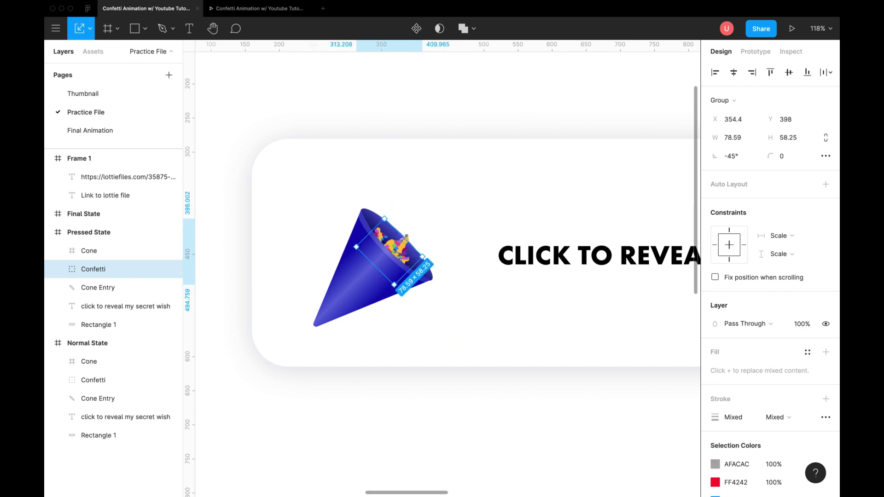
{"action": "key", "text": "Left"}
{"action": "key", "text": "Left"}
{"action": "key", "text": "Left"}
{"action": "key", "text": "Down"}
{"action": "key", "text": "Down"}
{"action": "key", "text": "Down"}
{"action": "key", "text": "Down"}
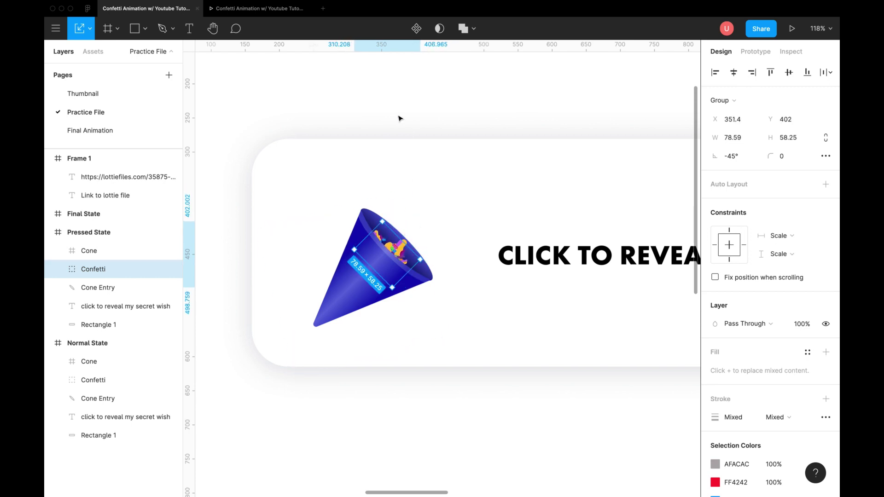
{"action": "left_click", "coordinate": [399, 115]}
{"action": "scroll", "coordinate": [387, 217], "scroll_direction": "down", "scroll_amount": 5}
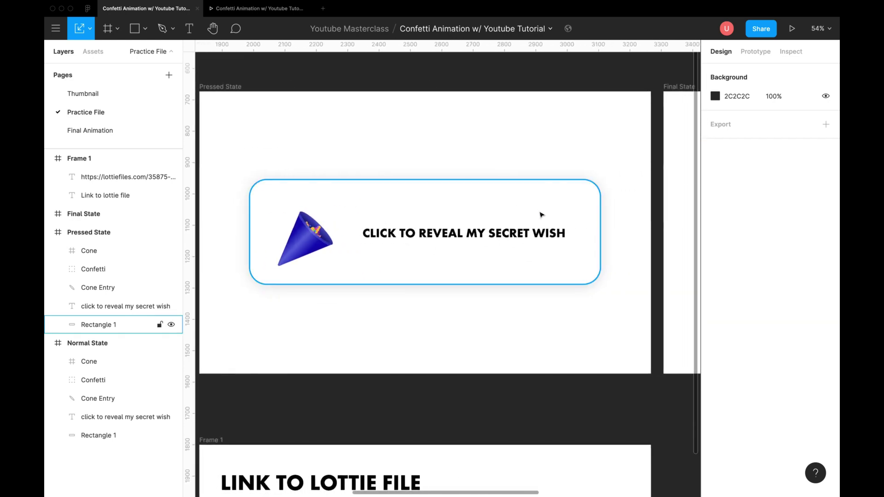
Step: Change the Pressed State rectangle's drop shadow to an inner shadow and set its fill to light grey F0F0F0
{"action": "left_click", "coordinate": [577, 197]}
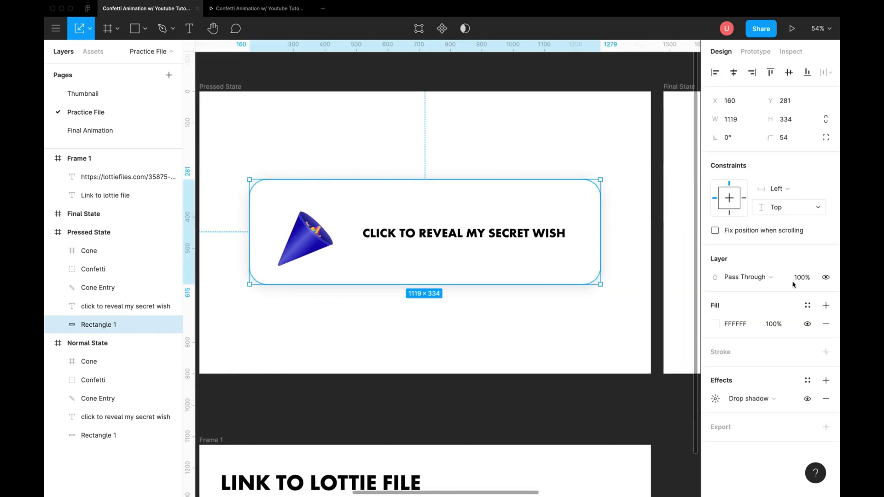
{"action": "left_click", "coordinate": [759, 398]}
{"action": "left_click", "coordinate": [761, 387]}
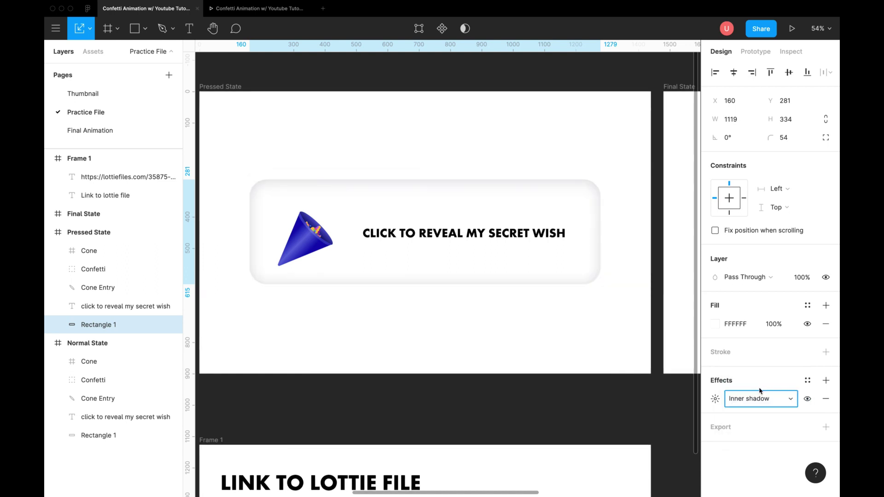
{"action": "left_click", "coordinate": [716, 324]}
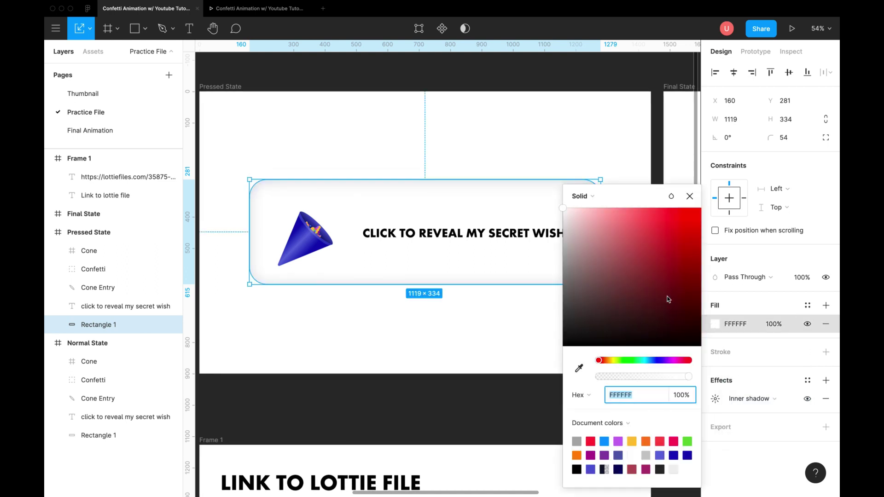
{"action": "left_click_drag", "start_coordinate": [566, 217], "coordinate": [561, 222]}
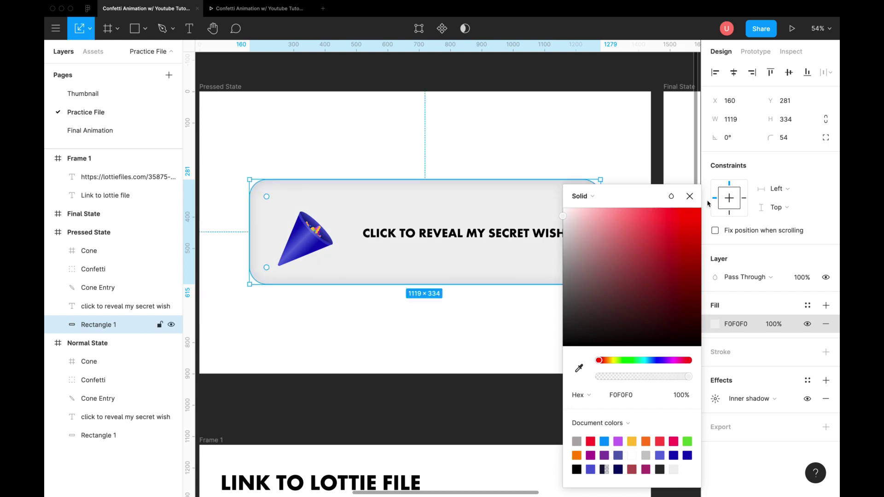
{"action": "left_click", "coordinate": [690, 196]}
{"action": "scroll", "coordinate": [470, 306], "scroll_direction": "right", "scroll_amount": 5}
{"action": "left_click", "coordinate": [515, 236]}
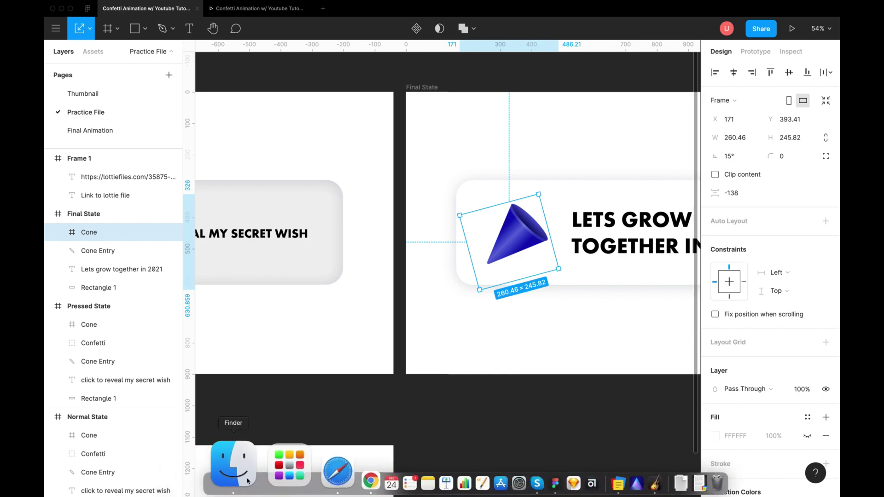
Step: Drop the 640×640 confetti GIF into Final State, set it to Darken, and position it above the button
{"action": "left_click", "coordinate": [243, 483]}
{"action": "mouse_move", "coordinate": [225, 73]}
{"action": "left_mouse_down"}
{"action": "mouse_move", "coordinate": [691, 259]}
{"action": "mouse_move", "coordinate": [808, 251]}
{"action": "mouse_move", "coordinate": [562, 158]}
{"action": "left_mouse_up"}
{"action": "left_click", "coordinate": [442, 474]}
{"action": "scroll", "coordinate": [563, 158], "scroll_direction": "right", "scroll_amount": 5}
{"action": "left_click", "coordinate": [744, 286]}
{"action": "left_click", "coordinate": [737, 313]}
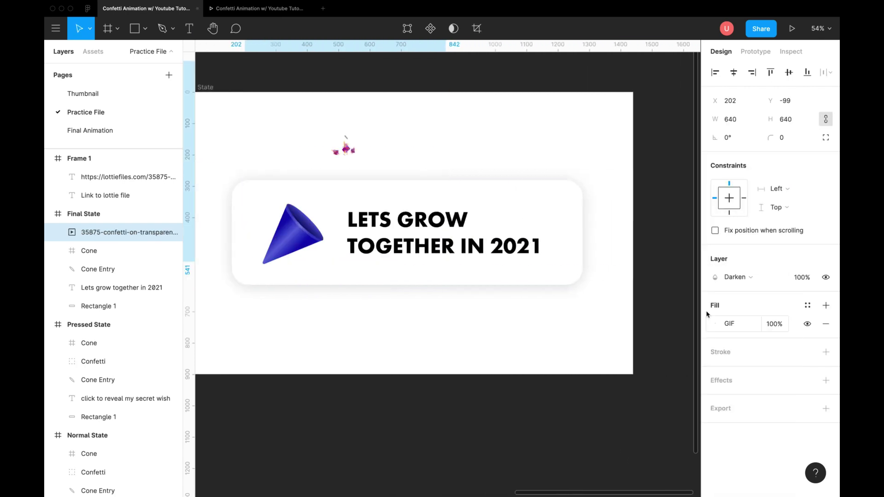
{"action": "left_click_drag", "start_coordinate": [343, 154], "coordinate": [383, 158]}
{"action": "scroll", "coordinate": [386, 275], "scroll_direction": "left", "scroll_amount": 4}
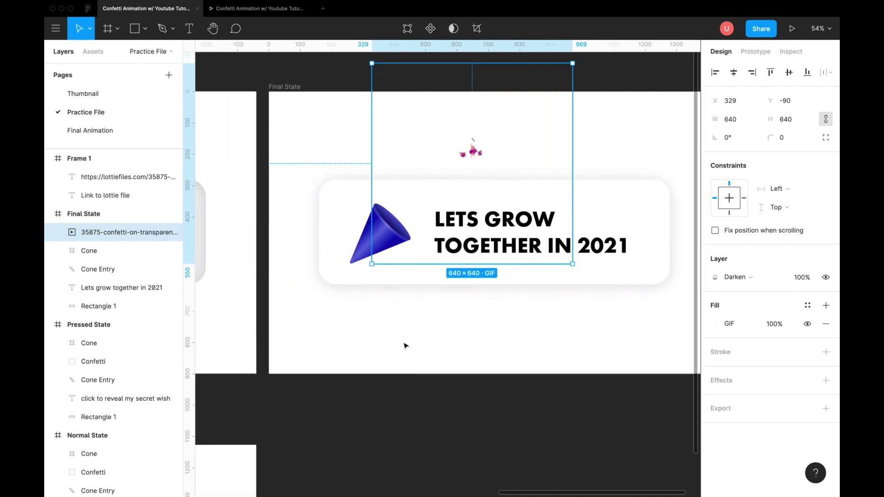
{"action": "left_click", "coordinate": [436, 397]}
Step: In prototype mode, link the Normal State frame to Pressed State
{"action": "scroll", "coordinate": [568, 273], "scroll_direction": "down", "scroll_amount": 3}
{"action": "scroll", "coordinate": [552, 272], "scroll_direction": "right", "scroll_amount": 5}
{"action": "scroll", "coordinate": [551, 273], "scroll_direction": "left", "scroll_amount": 3}
{"action": "left_click", "coordinate": [761, 54]}
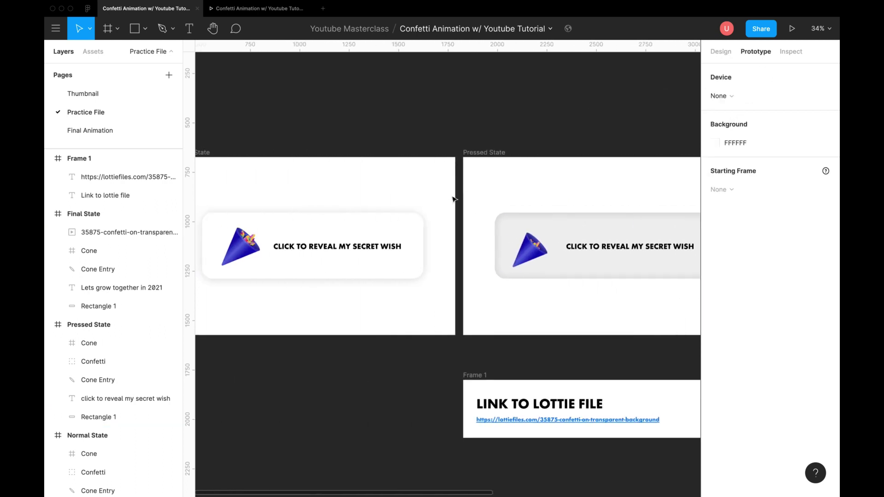
{"action": "key", "text": "shift+2"}
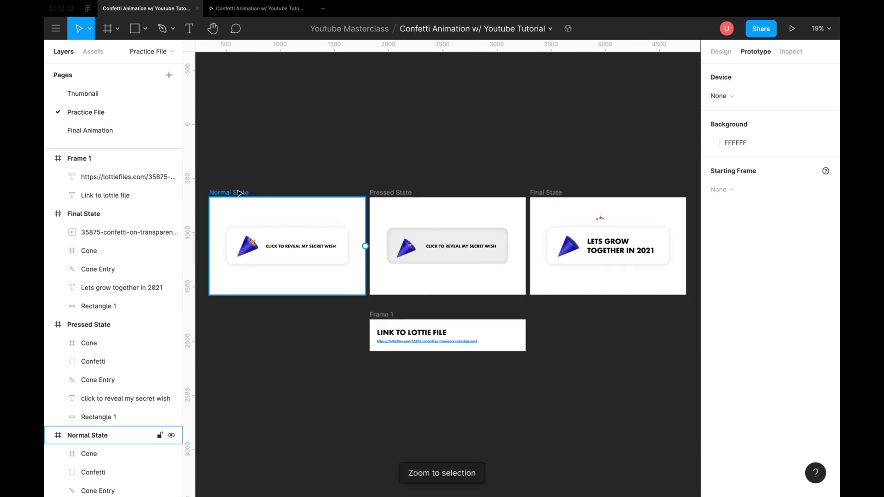
{"action": "left_click", "coordinate": [87, 435]}
{"action": "left_click_drag", "start_coordinate": [386, 253], "coordinate": [414, 256]}
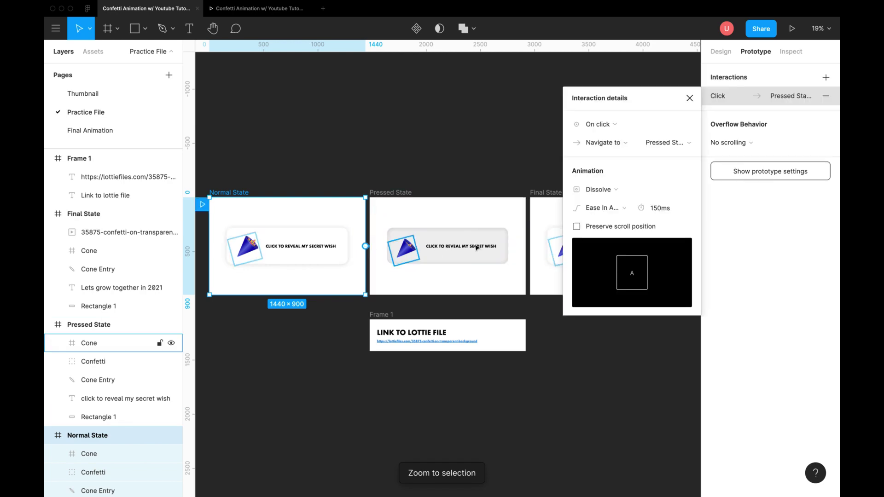
Step: Set the link to While pressing, Smart animate, Ease In And Out Back, 150ms
{"action": "left_click", "coordinate": [606, 124]}
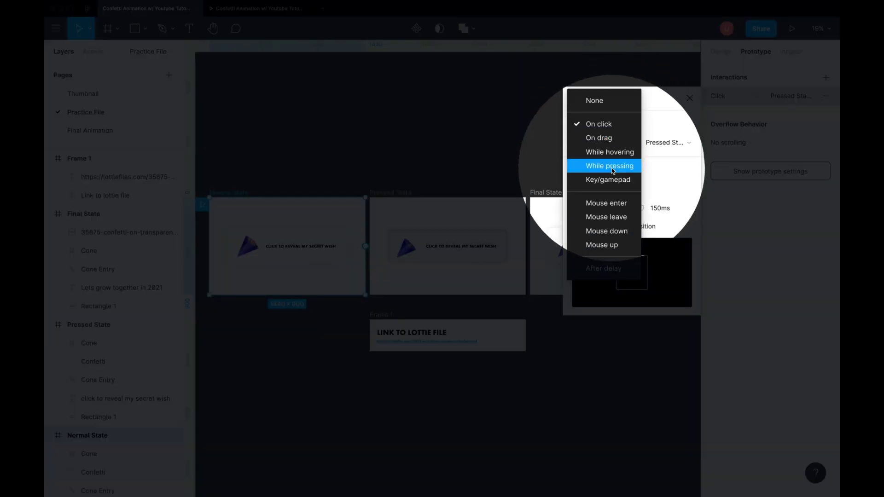
{"action": "left_click", "coordinate": [613, 170]}
{"action": "left_click", "coordinate": [611, 208]}
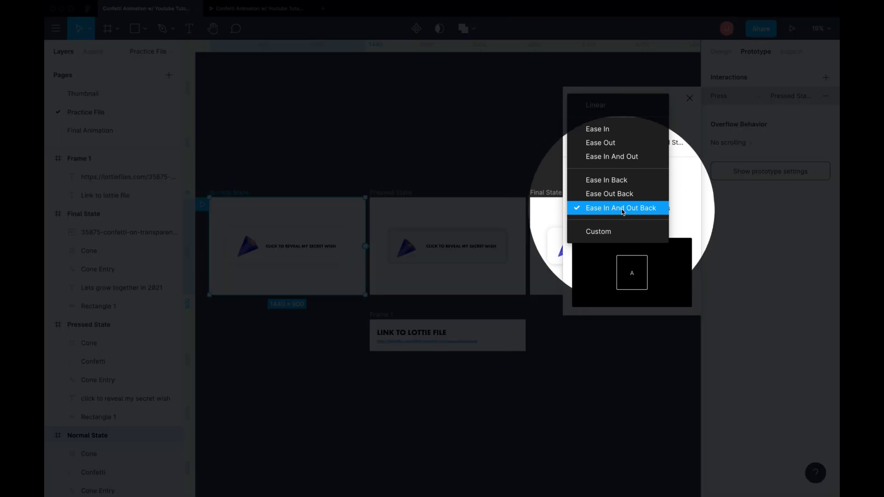
{"action": "left_click", "coordinate": [623, 210]}
{"action": "left_click", "coordinate": [608, 190]}
{"action": "left_click", "coordinate": [614, 207]}
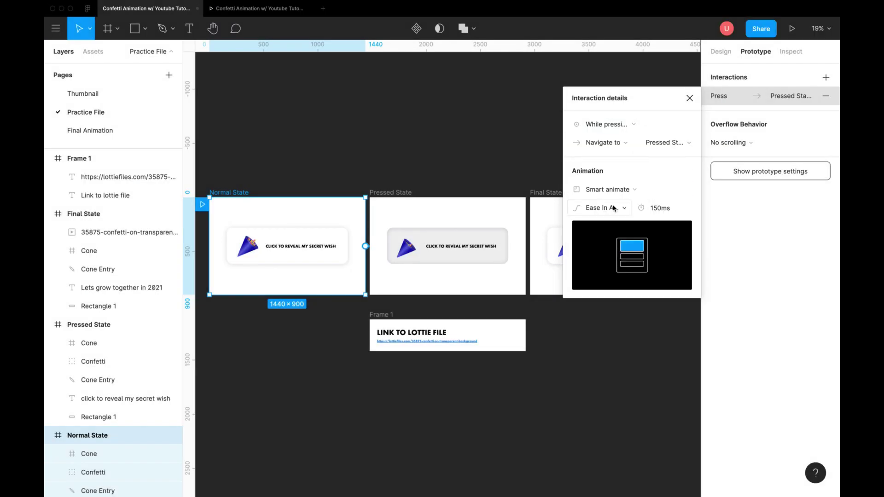
{"action": "left_click", "coordinate": [630, 212]}
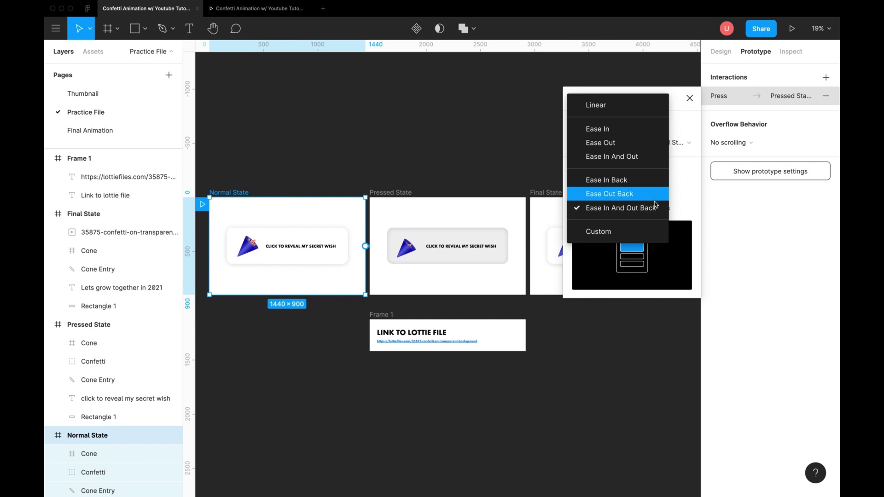
{"action": "left_click", "coordinate": [682, 192]}
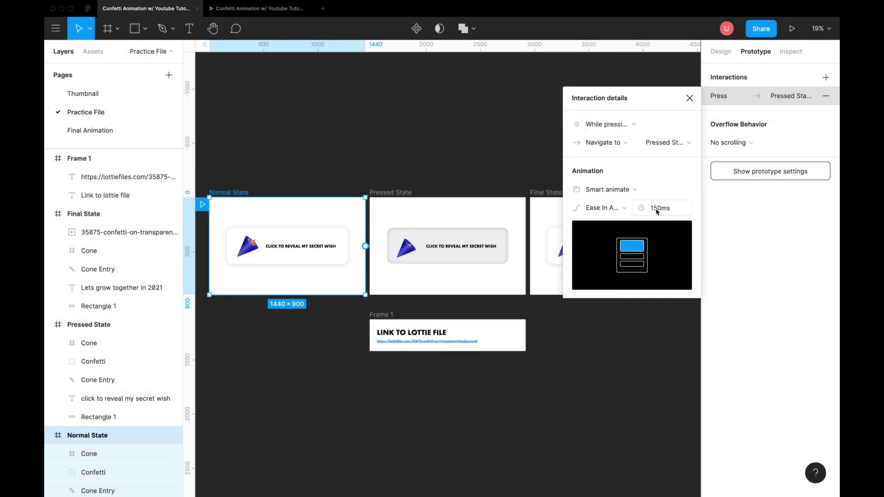
{"action": "left_click", "coordinate": [689, 97]}
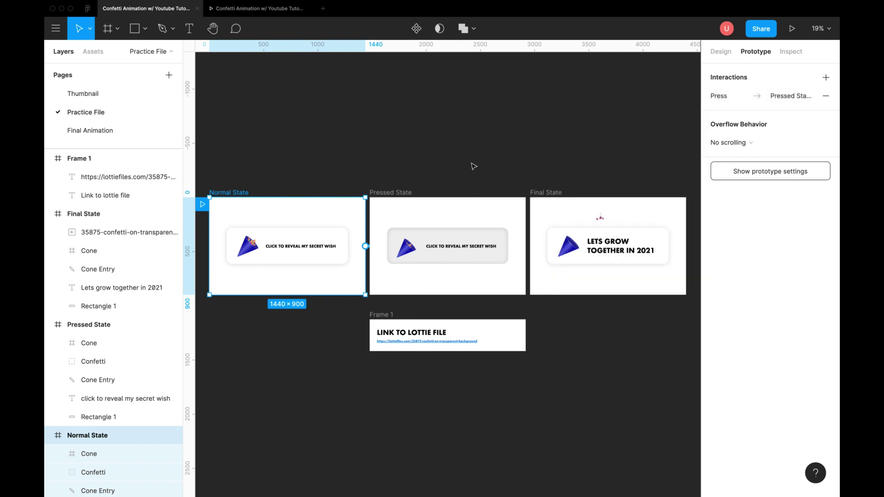
Step: Link Pressed State to Final State, triggered on Mouse up
{"action": "left_click", "coordinate": [417, 203]}
{"action": "left_click_drag", "start_coordinate": [545, 250], "coordinate": [540, 249]}
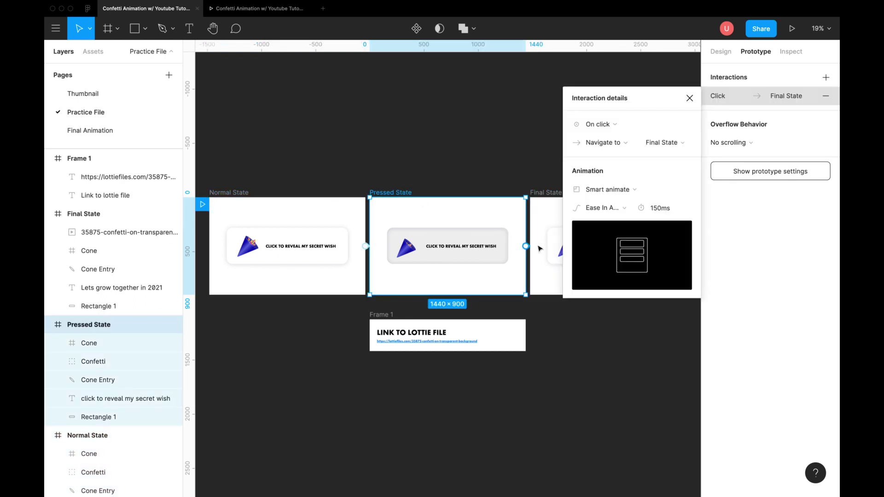
{"action": "left_click", "coordinate": [604, 131]}
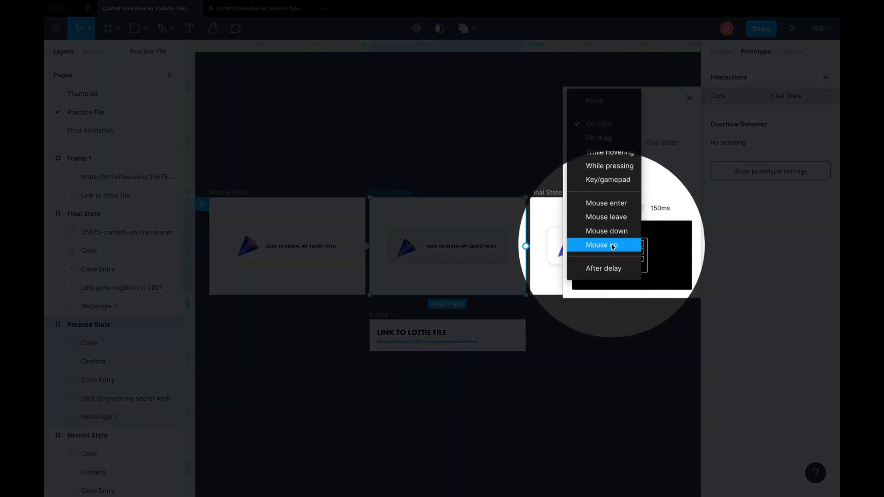
{"action": "left_click", "coordinate": [613, 247]}
Step: Keep Smart animate and the current easing, and set the duration to 300ms
{"action": "left_click", "coordinate": [619, 190]}
{"action": "left_click", "coordinate": [620, 192]}
{"action": "left_click", "coordinate": [620, 208]}
{"action": "left_click", "coordinate": [620, 208]}
{"action": "left_click", "coordinate": [658, 211]}
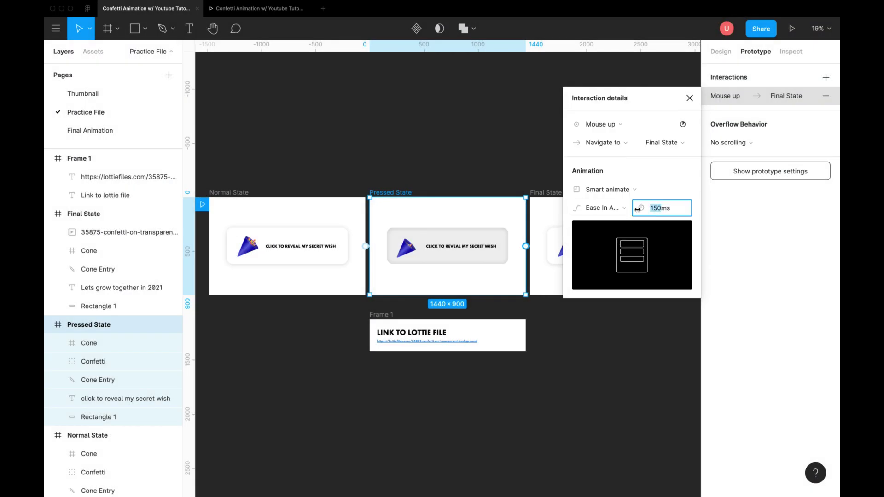
{"action": "type", "text": "300"}
{"action": "key", "text": "Return"}
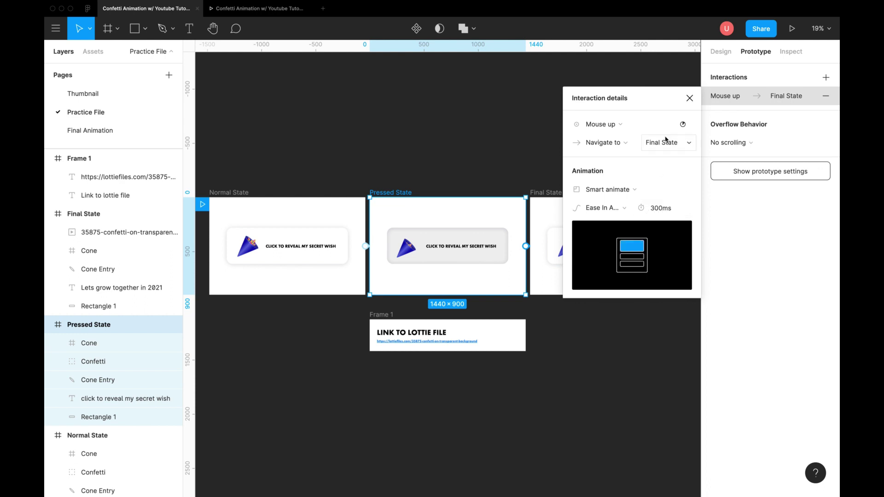
Step: Play the prototype and click the button until 'LETS GROW TOGETHER IN 2021' appears with confetti
{"action": "left_click", "coordinate": [689, 98]}
{"action": "left_click", "coordinate": [793, 29]}
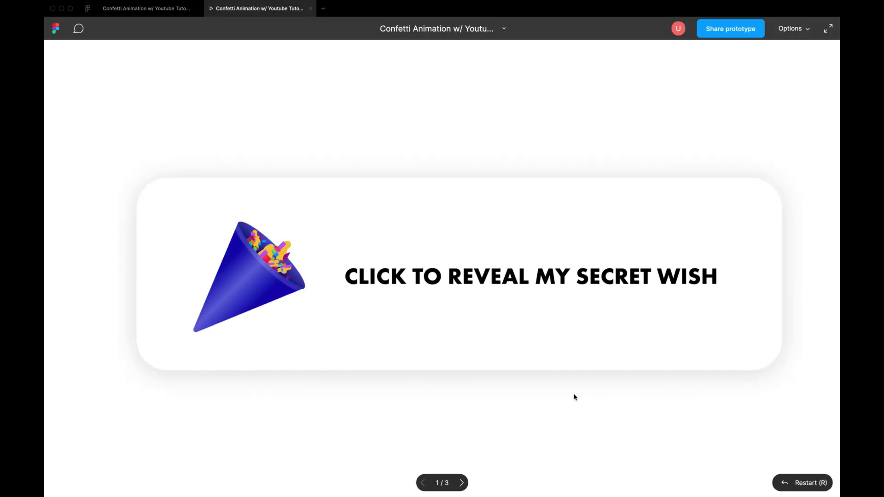
{"action": "left_click", "coordinate": [557, 329]}
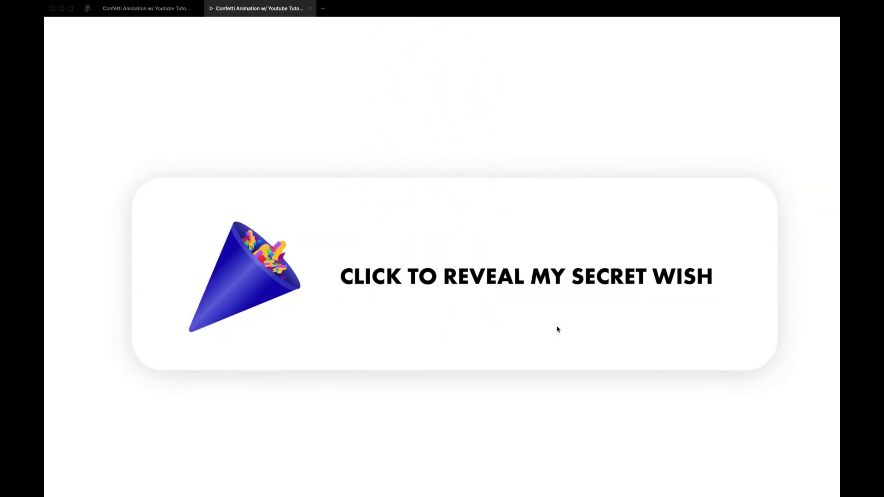
{"action": "left_click", "coordinate": [558, 329]}
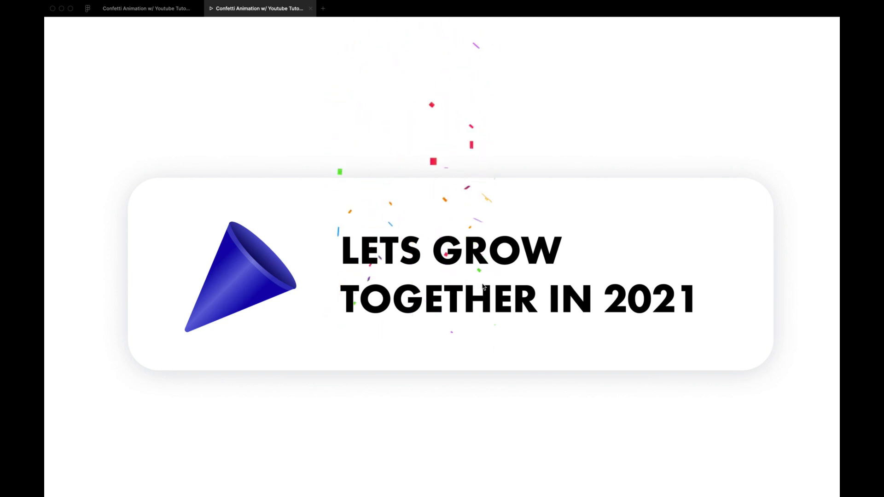
{"action": "left_click", "coordinate": [496, 299]}
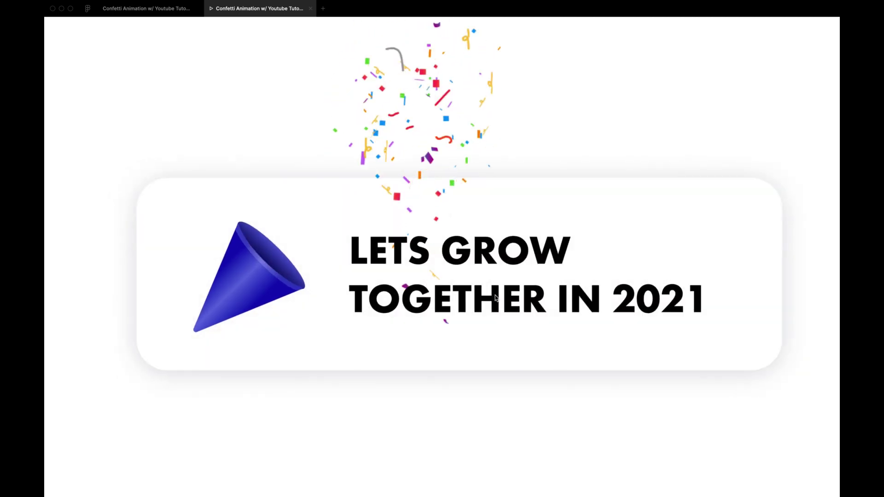
Step: Paste a copy of Final State's confetti GIF into the Pressed State frame
{"action": "left_click", "coordinate": [146, 9]}
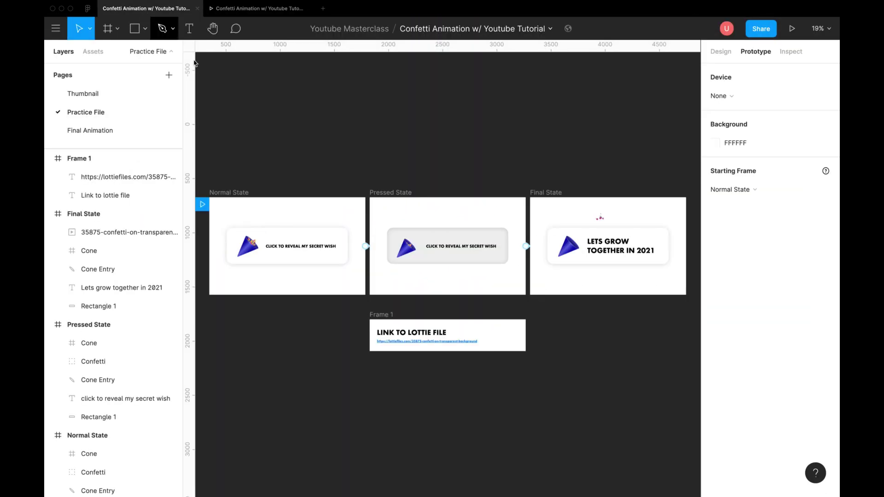
{"action": "left_click", "coordinate": [447, 260]}
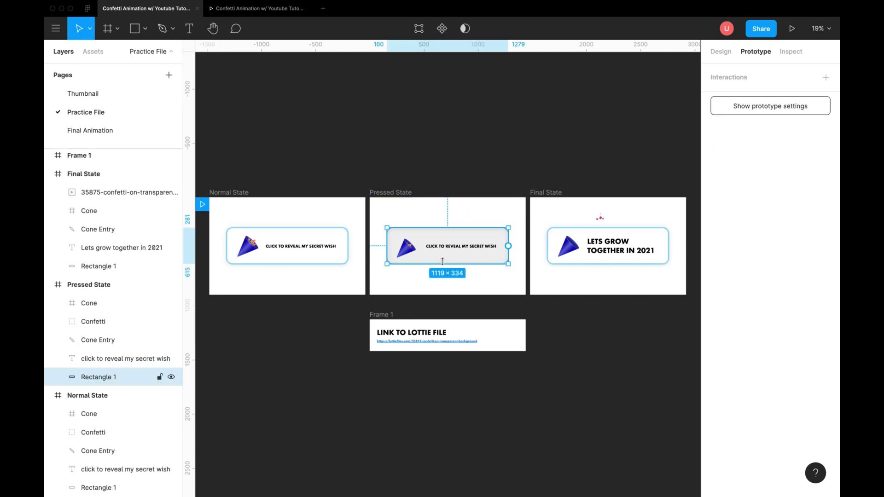
{"action": "left_click", "coordinate": [605, 228]}
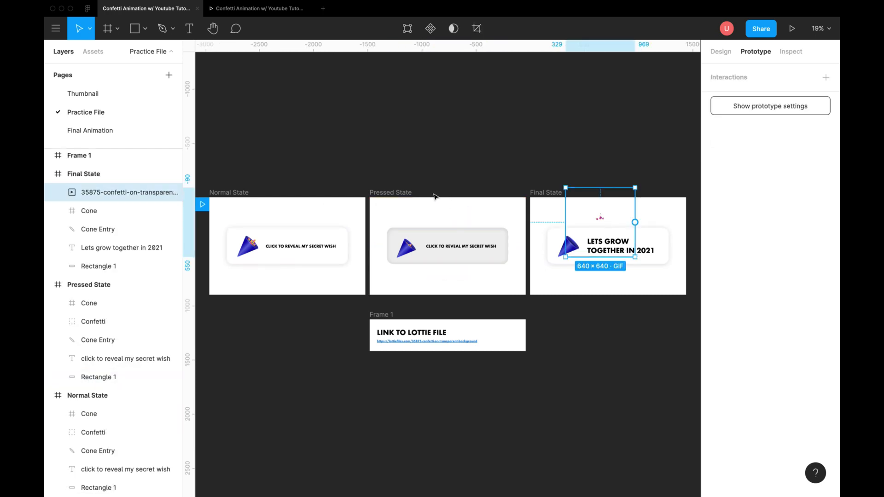
{"action": "left_click", "coordinate": [399, 193]}
{"action": "key", "text": "ctrl+v"}
{"action": "scroll", "coordinate": [439, 223], "scroll_direction": "up", "scroll_amount": 5}
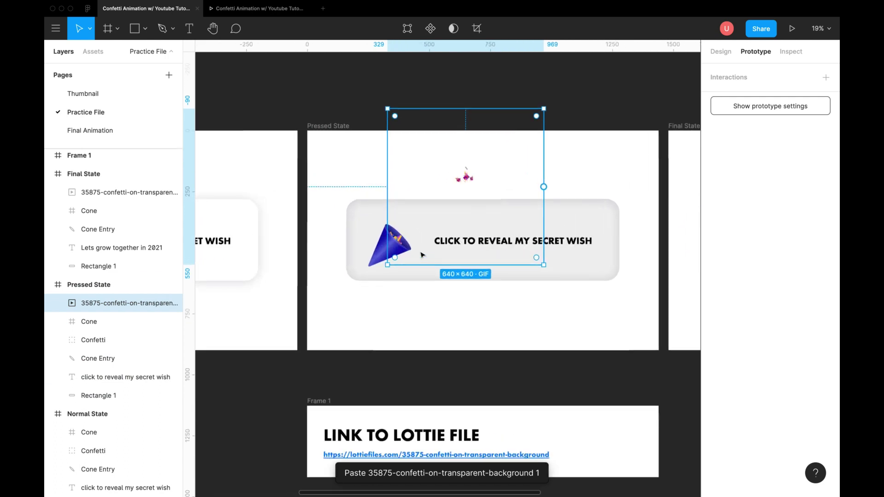
{"action": "scroll", "coordinate": [542, 109], "scroll_direction": "left", "scroll_amount": 2}
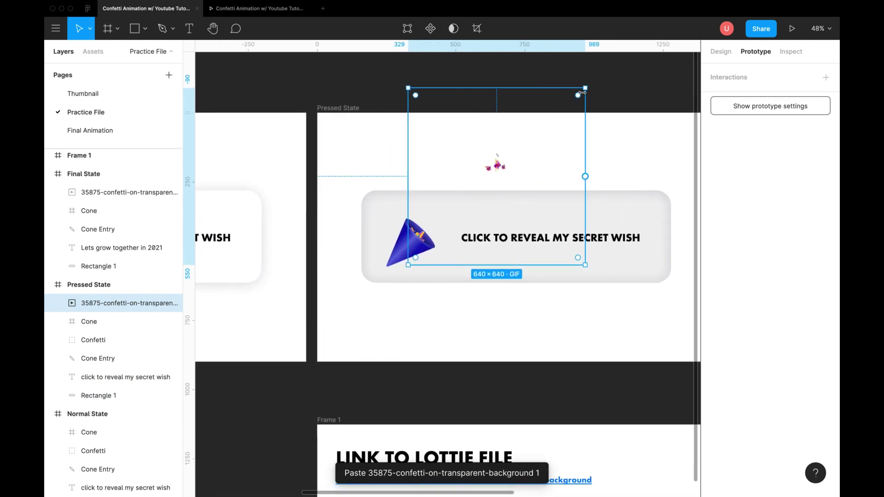
Step: Shrink the pasted GIF to 237×237 over the cone and set its opacity to 0%
{"action": "left_click_drag", "start_coordinate": [576, 94], "coordinate": [474, 200]}
{"action": "left_click_drag", "start_coordinate": [442, 233], "coordinate": [420, 240]}
{"action": "left_click", "coordinate": [721, 52]}
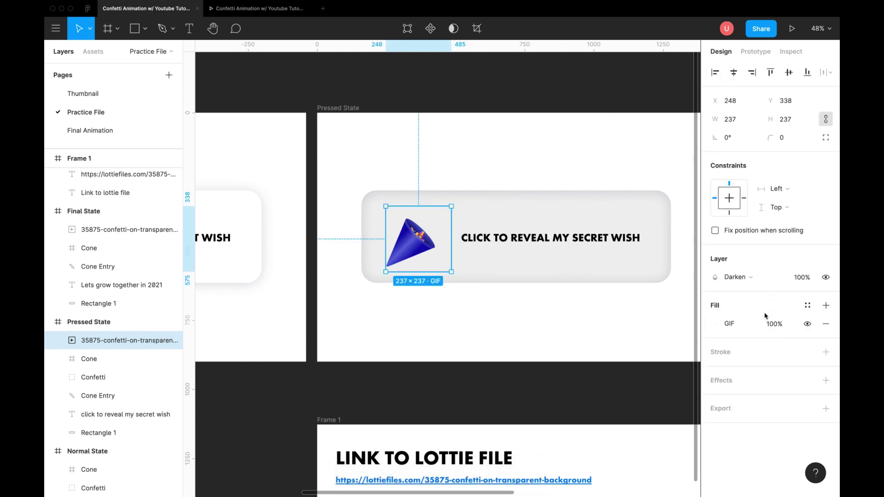
{"action": "left_click", "coordinate": [807, 281]}
{"action": "type", "text": "0"}
{"action": "key", "text": "Return"}
{"action": "left_click", "coordinate": [467, 178]}
{"action": "scroll", "coordinate": [369, 236], "scroll_direction": "down", "scroll_amount": 3}
{"action": "scroll", "coordinate": [369, 236], "scroll_direction": "down", "scroll_amount": 2}
Step: Link Final State back to Normal State with a Dissolve transition
{"action": "left_click", "coordinate": [580, 177]}
{"action": "scroll", "coordinate": [590, 198], "scroll_direction": "down", "scroll_amount": 3}
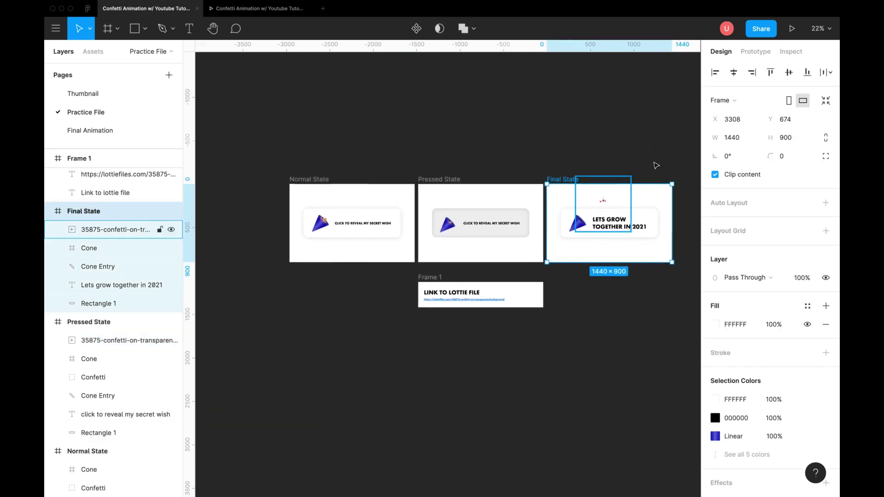
{"action": "left_click", "coordinate": [755, 51]}
{"action": "left_click_drag", "start_coordinate": [672, 223], "coordinate": [358, 257]}
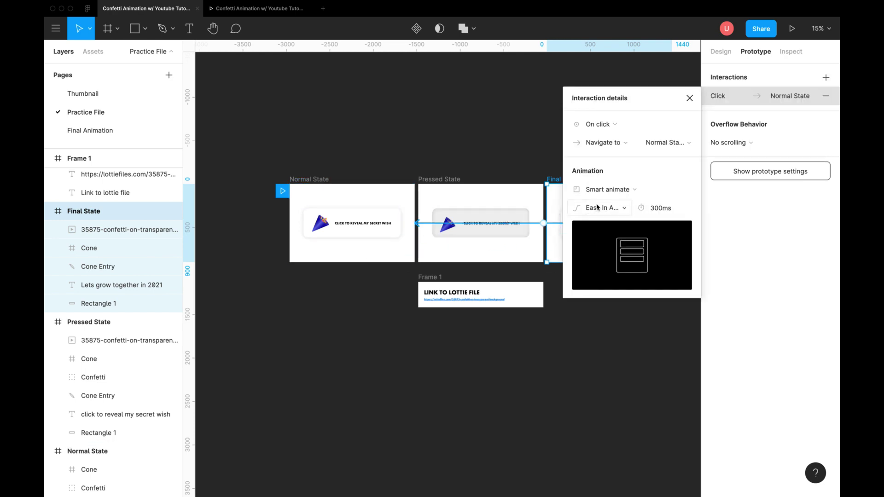
{"action": "left_click", "coordinate": [610, 195]}
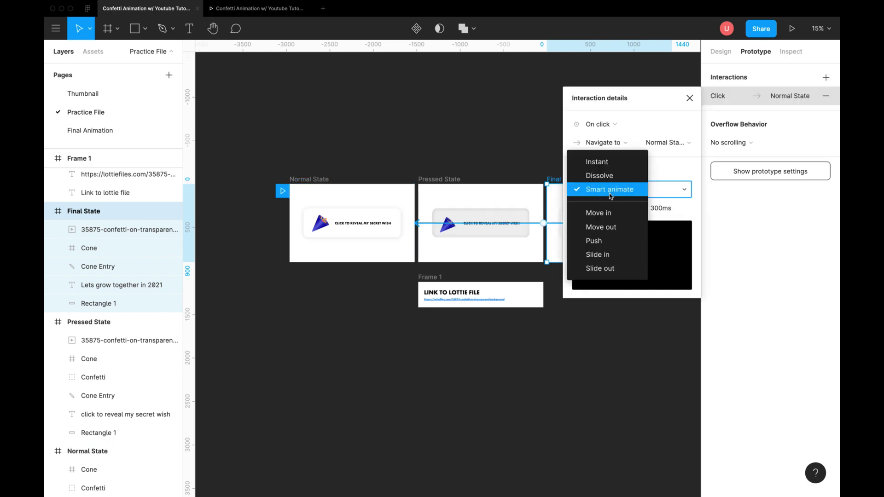
{"action": "left_click", "coordinate": [601, 176]}
Step: Trigger that link After delay, with the delay set to 3800ms
{"action": "left_click", "coordinate": [607, 126]}
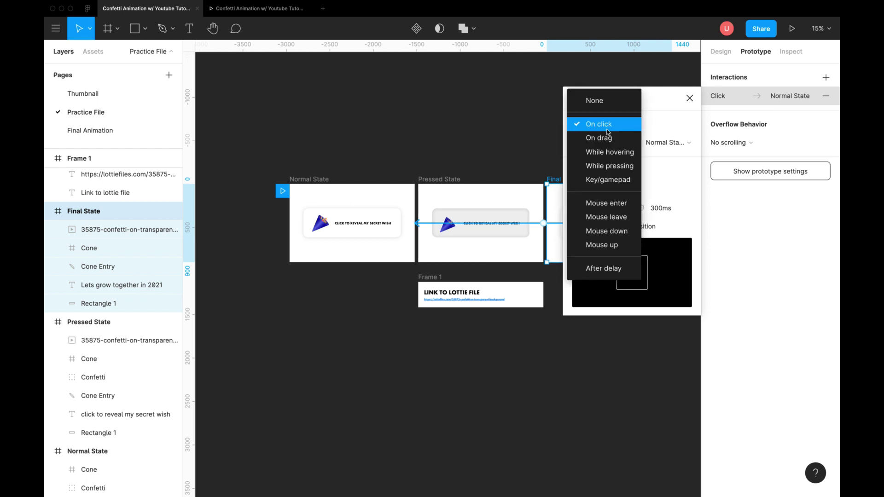
{"action": "left_click", "coordinate": [610, 271]}
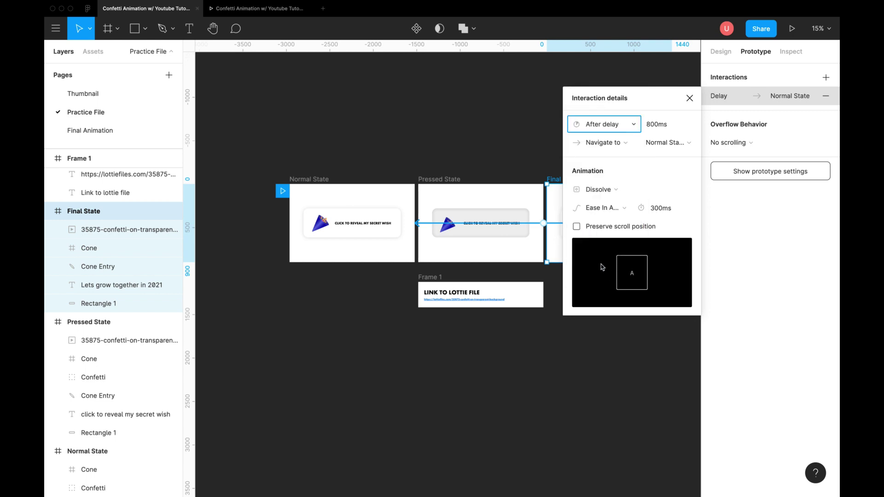
{"action": "left_click", "coordinate": [604, 339]}
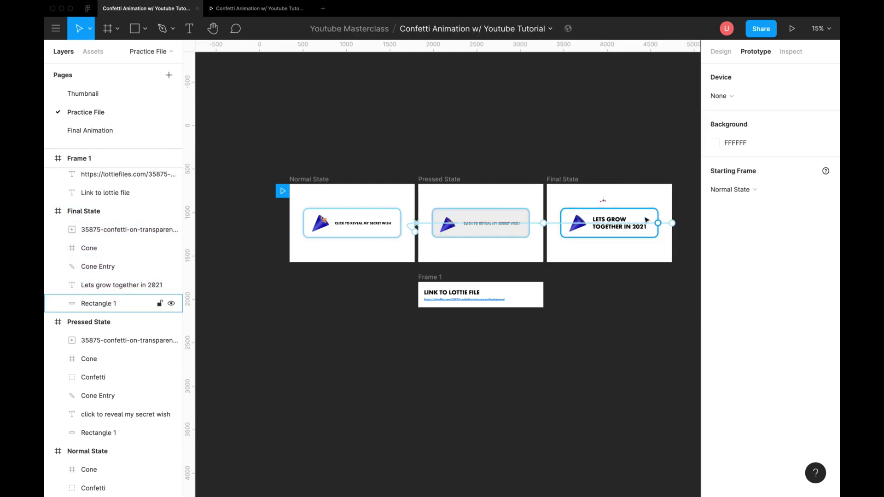
{"action": "scroll", "coordinate": [645, 222], "scroll_direction": "up", "scroll_amount": 3}
{"action": "left_click", "coordinate": [678, 230]}
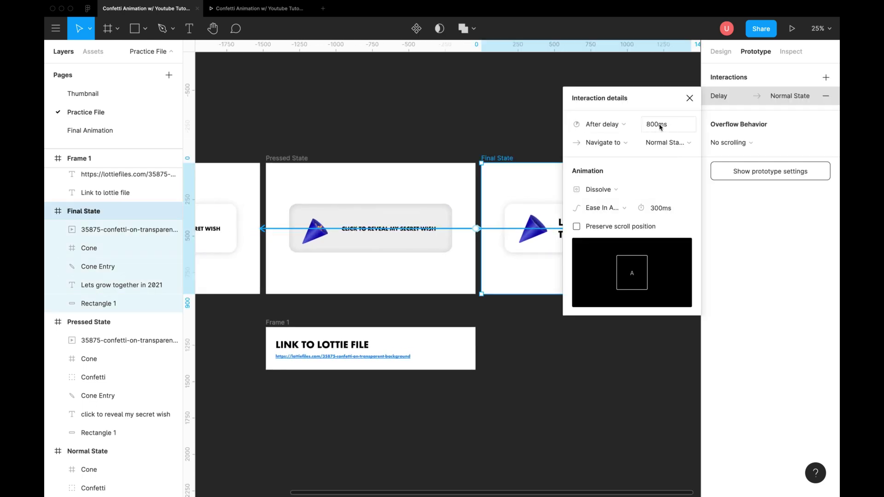
{"action": "left_click_drag", "start_coordinate": [652, 127], "coordinate": [642, 127]}
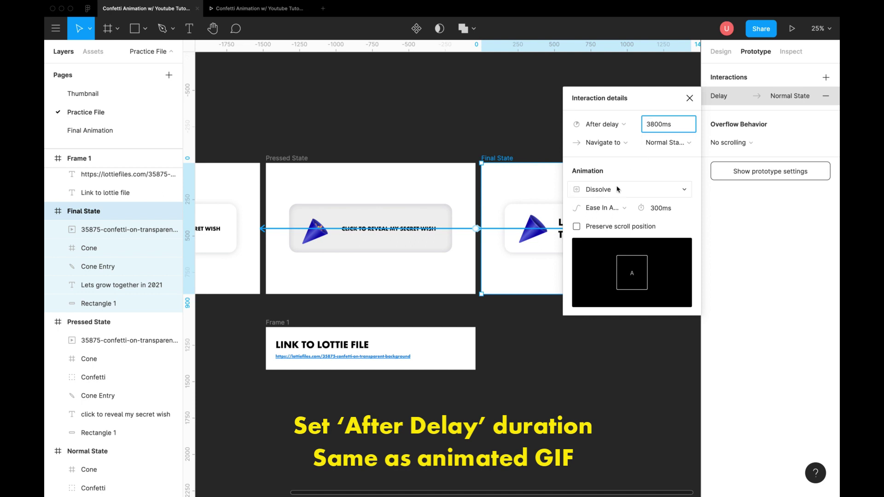
{"action": "left_click_drag", "start_coordinate": [659, 210], "coordinate": [643, 207]}
Step: Replay the prototype to the confetti message, let it return to the normal button, then click it again
{"action": "left_click", "coordinate": [690, 97]}
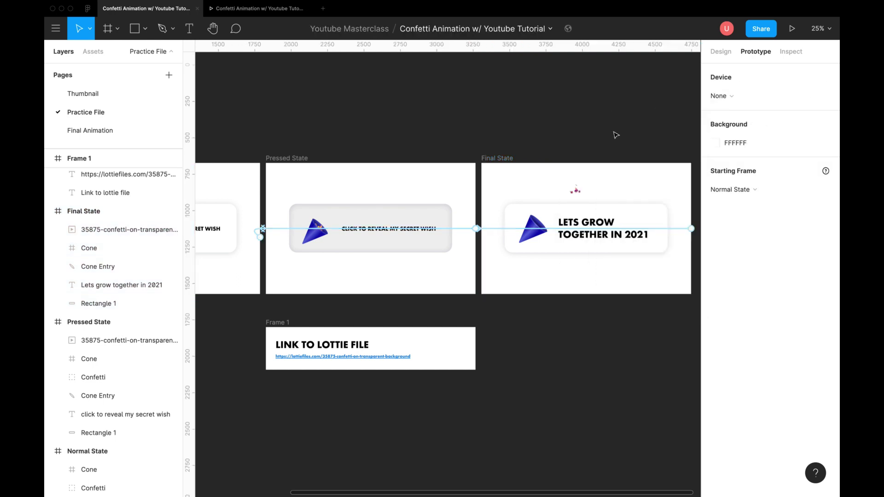
{"action": "scroll", "coordinate": [625, 142], "scroll_direction": "down", "scroll_amount": 3}
{"action": "left_click", "coordinate": [267, 9]}
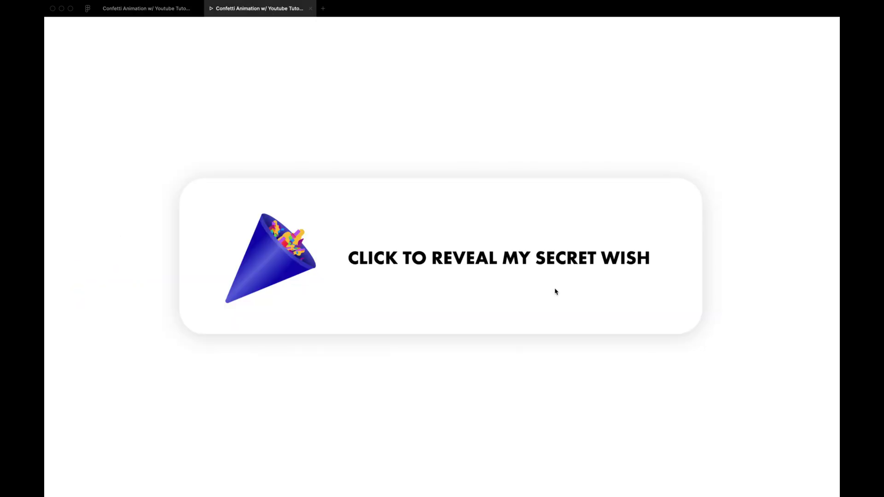
{"action": "left_click", "coordinate": [555, 292]}
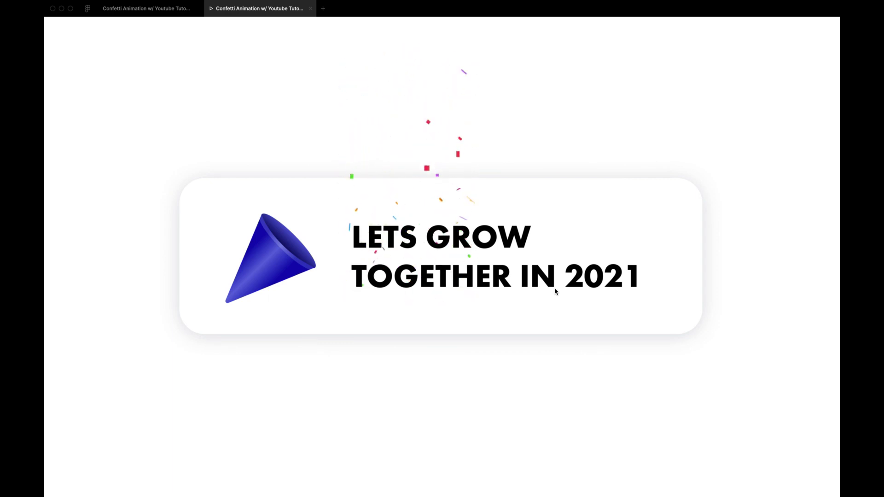
{"action": "left_click", "coordinate": [556, 295]}
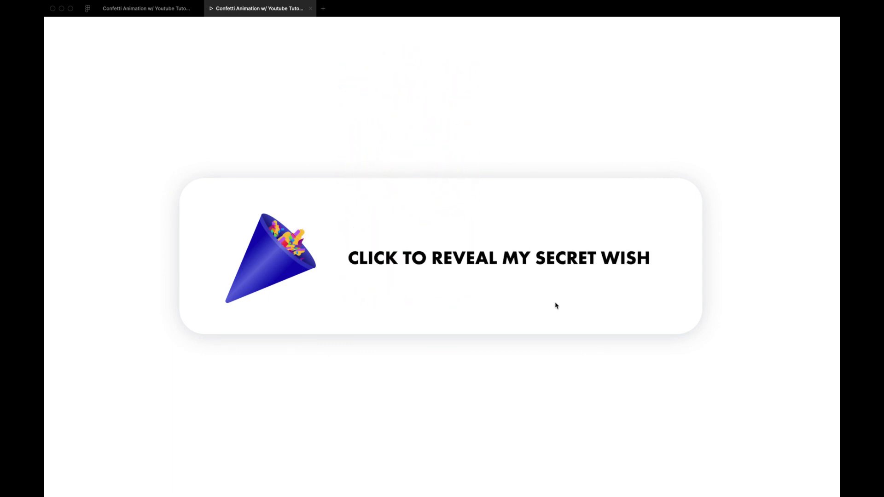
{"action": "left_click", "coordinate": [555, 306]}
{"action": "left_click", "coordinate": [556, 305]}
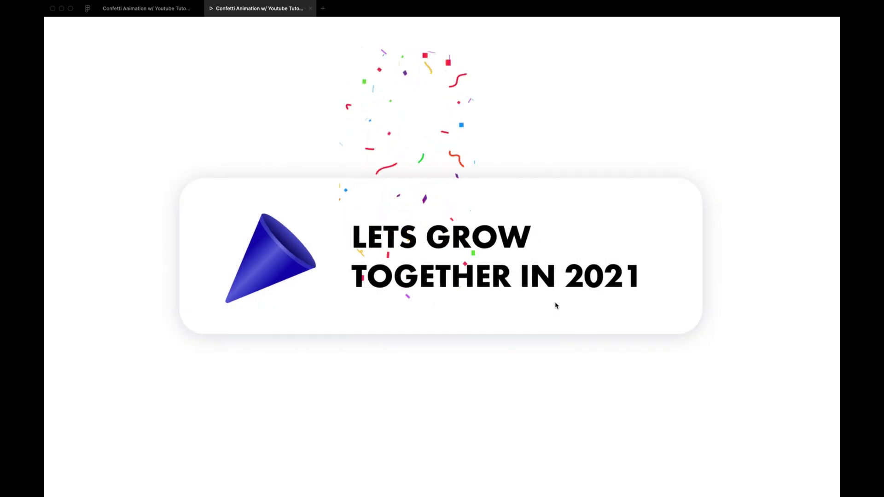